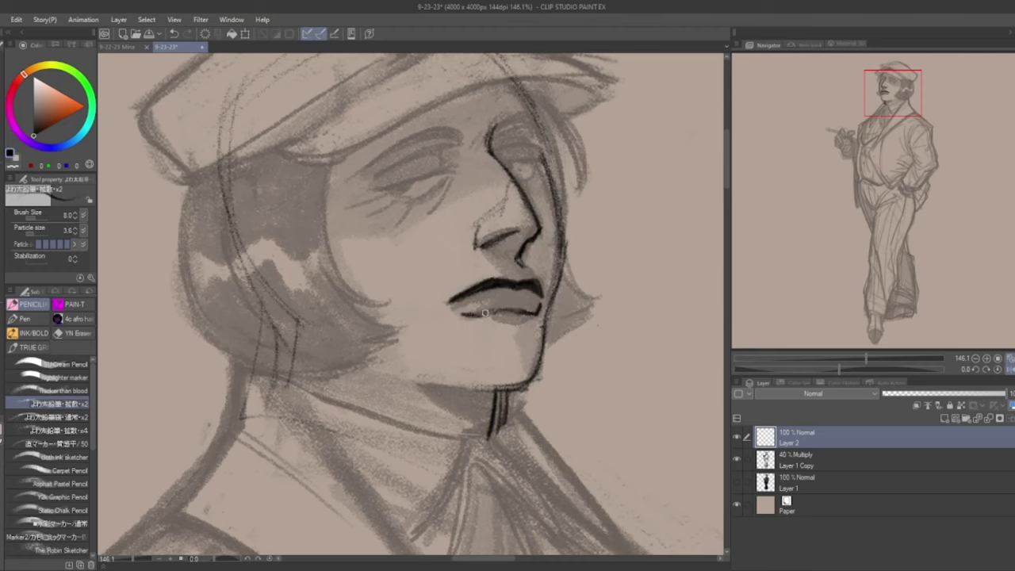
Ink the eyebrow, eyelid and iris of the character's near eye over the sketch
key("h")
left_click_drag(317, 248, 344, 220)
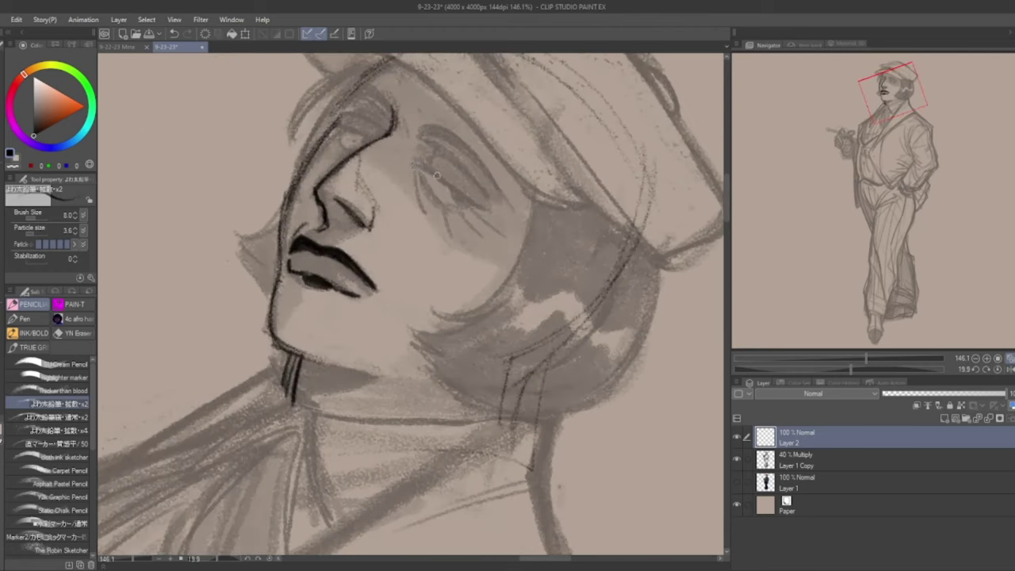
left_click_drag(421, 148, 493, 192)
left_click_drag(452, 194, 463, 203)
mouse_move(444, 141)
left_mouse_down()
mouse_move(495, 198)
mouse_move(485, 171)
left_mouse_up()
key("h")
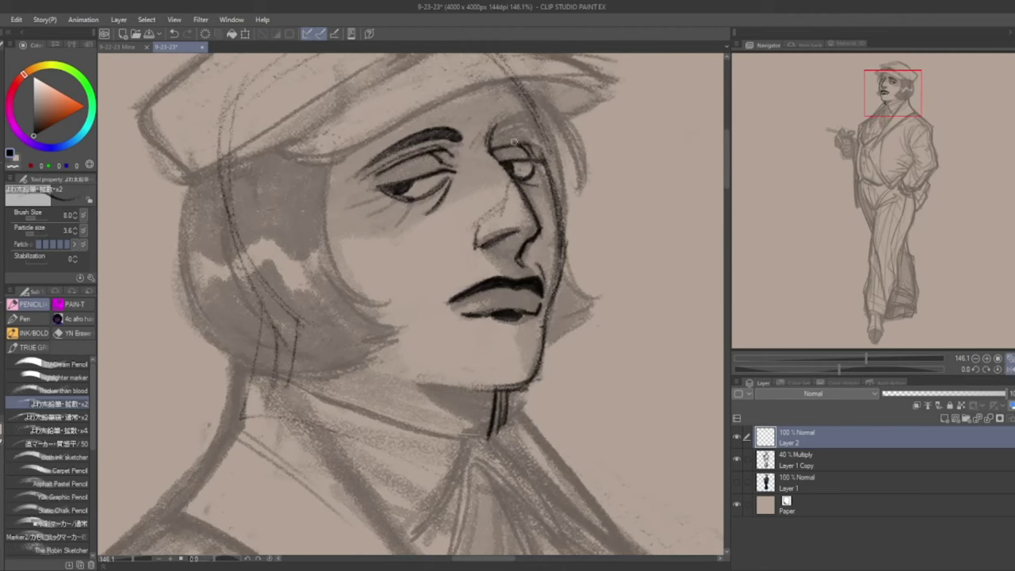
Fill the shadow beneath the jaw with dense dark strokes
key("h")
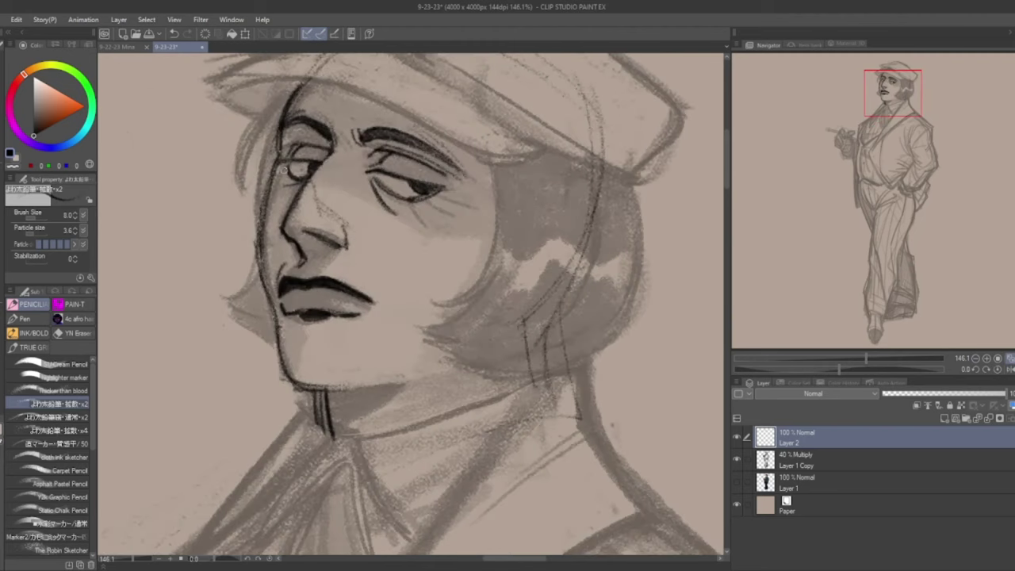
key("ctrl+plus")
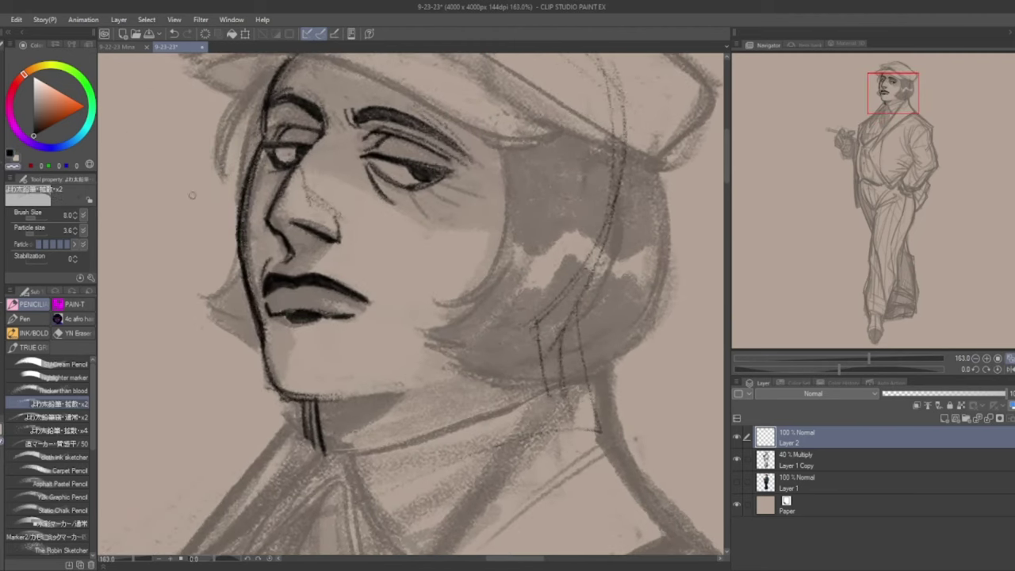
left_click_drag(420, 388, 349, 424)
left_click_drag(448, 379, 361, 458)
left_click_drag(428, 392, 349, 450)
left_click_drag(447, 377, 357, 452)
Shade the underside of the nose with the Y2k Graphic Pencil
left_click(998, 369)
left_click(62, 496)
left_click_drag(340, 230, 278, 278)
left_click_drag(270, 220, 321, 277)
left_click_drag(337, 240, 302, 273)
Ink the hair strands and pointed tip on the far side of the face with the よわ太鉛筆・拡散・x4 pencil
key("h")
left_click(56, 431)
left_click_drag(476, 317, 409, 317)
left_click_drag(443, 144, 504, 262)
left_click_drag(498, 176, 475, 300)
left_click_drag(475, 342, 517, 388)
left_click_drag(507, 406, 458, 445)
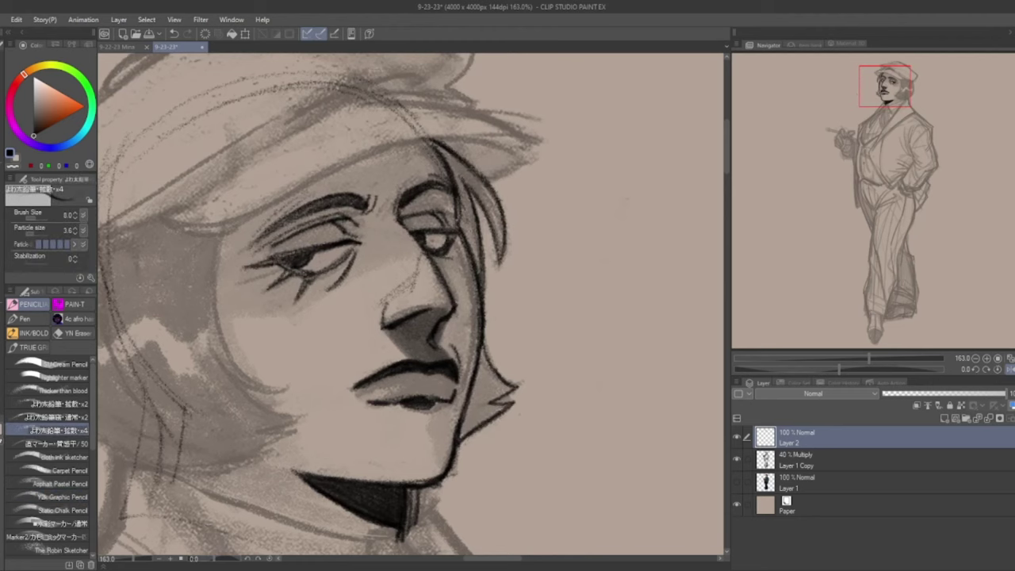
Outline the near side of the bob with its cheek curve, pointed tips and rounded back
key("h")
left_click_drag(508, 238, 452, 293)
mouse_move(447, 214)
left_mouse_down()
mouse_move(417, 289)
mouse_move(429, 317)
left_mouse_up()
left_click_drag(428, 321, 531, 302)
left_click_drag(566, 95, 603, 220)
left_click_drag(508, 126, 602, 317)
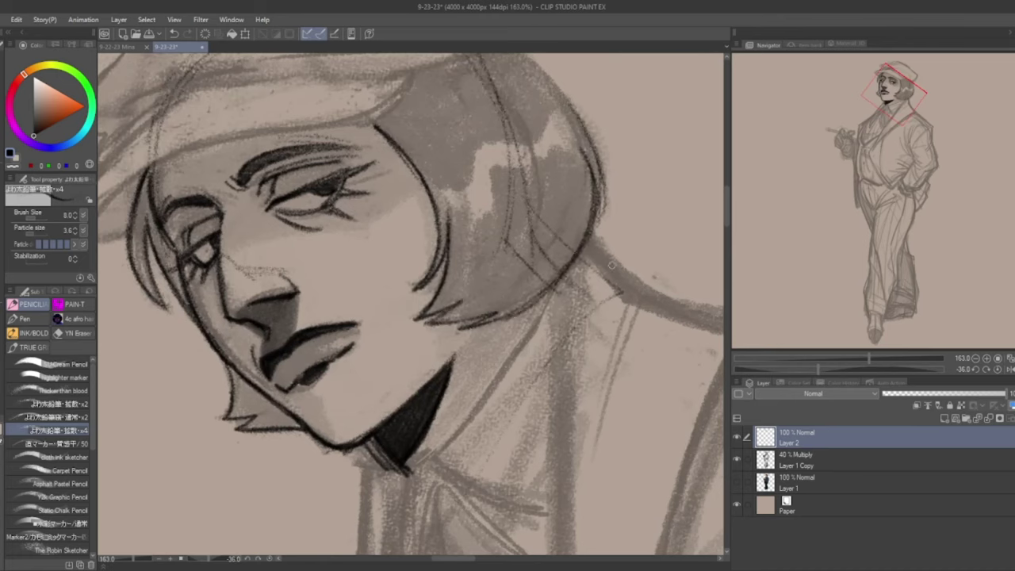
Reinforce the bob's lower and back contours and add strands to the far-side hair
left_click_drag(475, 333, 539, 261)
left_click_drag(634, 167, 642, 349)
left_click_drag(476, 333, 507, 301)
mouse_move(226, 130)
left_mouse_down()
mouse_move(194, 186)
mouse_move(199, 281)
left_mouse_up()
left_click_drag(222, 305, 211, 357)
key("h")
scroll(409, 305, "down", 3)
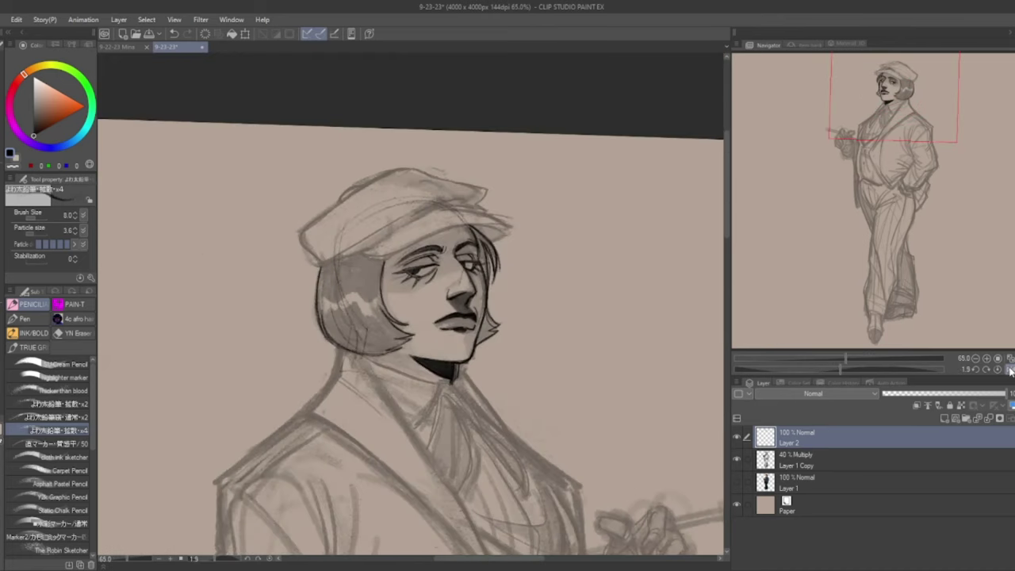
Ink the front contour of the cap's brim
scroll(410, 306, "up", 3)
left_click_drag(356, 175, 286, 189)
left_click_drag(305, 168, 164, 207)
left_click_drag(182, 157, 117, 209)
left_click_drag(130, 120, 111, 162)
Ink the brim's long edges and the line where it meets the cap's crown
left_click_drag(413, 301, 475, 238)
left_click_drag(470, 164, 379, 359)
left_click_drag(413, 287, 331, 379)
left_click_drag(555, 254, 484, 365)
left_click_drag(459, 182, 575, 349)
left_click_drag(547, 265, 571, 369)
left_click_drag(515, 353, 551, 372)
left_click_drag(479, 191, 555, 301)
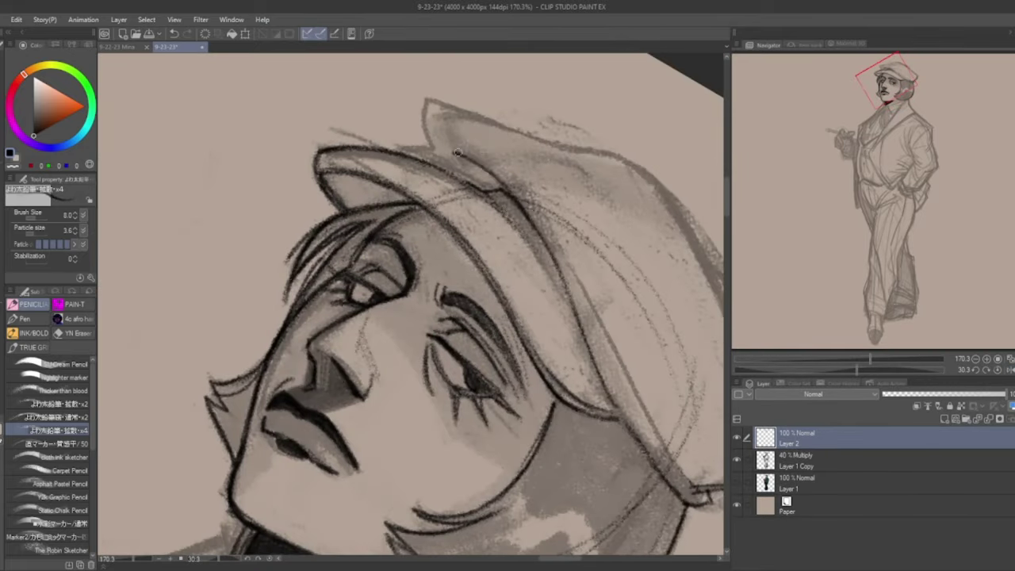
Ink the front point and front top edge of the cap's crown
left_click_drag(412, 103, 475, 182)
left_click_drag(372, 182, 444, 261)
left_click_drag(412, 230, 301, 372)
left_click(988, 370)
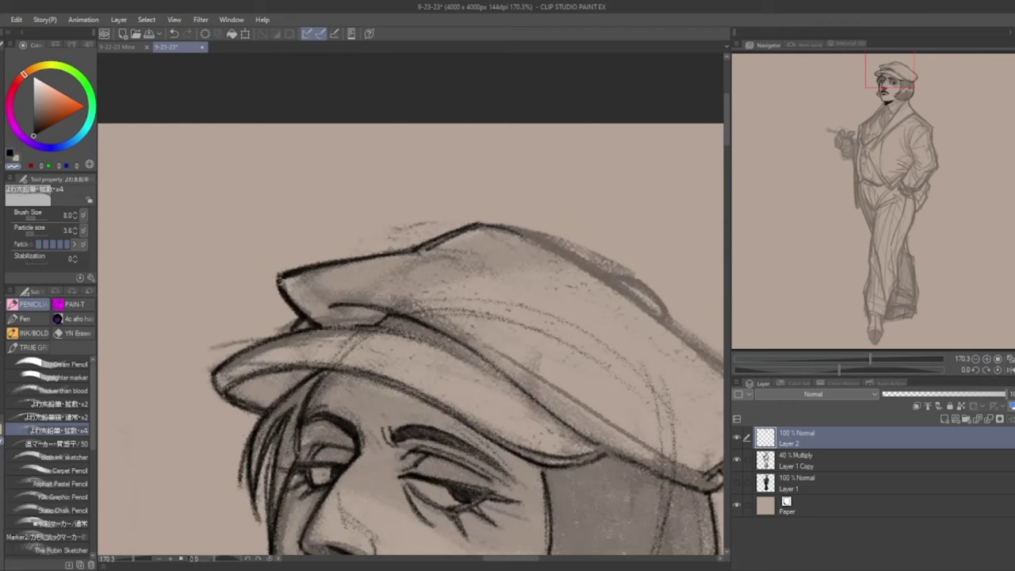
left_click_drag(279, 285, 305, 323)
Ink the rest of the crown's outline and darken the gap between crown and brim
mouse_move(329, 107)
left_mouse_down()
mouse_move(523, 222)
mouse_move(608, 333)
mouse_move(559, 376)
left_mouse_up()
left_click_drag(412, 301, 547, 392)
left_click_drag(325, 115, 547, 341)
left_click_drag(190, 154, 404, 301)
left_click_drag(869, 358, 869, 358)
left_click_drag(325, 244, 395, 248)
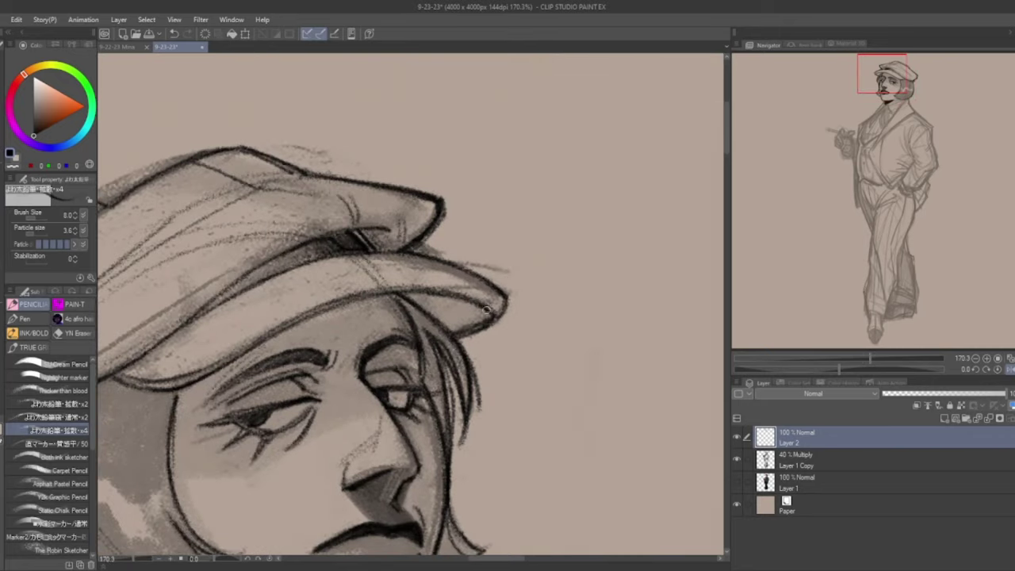
Fill the hair with solid black and finish its edges with the Thicker than blood pencil
mouse_move(763, 162)
left_mouse_down()
mouse_move(636, 157)
mouse_move(602, 238)
left_mouse_up()
left_click(56, 417)
mouse_move(591, 333)
left_mouse_down()
mouse_move(559, 342)
mouse_move(586, 334)
left_mouse_up()
mouse_move(576, 129)
left_mouse_down()
mouse_move(559, 207)
mouse_move(571, 174)
mouse_move(563, 143)
left_mouse_up()
mouse_move(281, 178)
left_mouse_down()
mouse_move(262, 253)
mouse_move(272, 172)
mouse_move(229, 262)
mouse_move(158, 332)
mouse_move(190, 198)
mouse_move(218, 351)
mouse_move(262, 333)
mouse_move(361, 387)
mouse_move(191, 373)
left_mouse_up()
left_click(56, 390)
left_click_drag(839, 368, 789, 369)
mouse_move(428, 357)
left_mouse_down()
mouse_move(508, 444)
mouse_move(461, 541)
left_mouse_up()
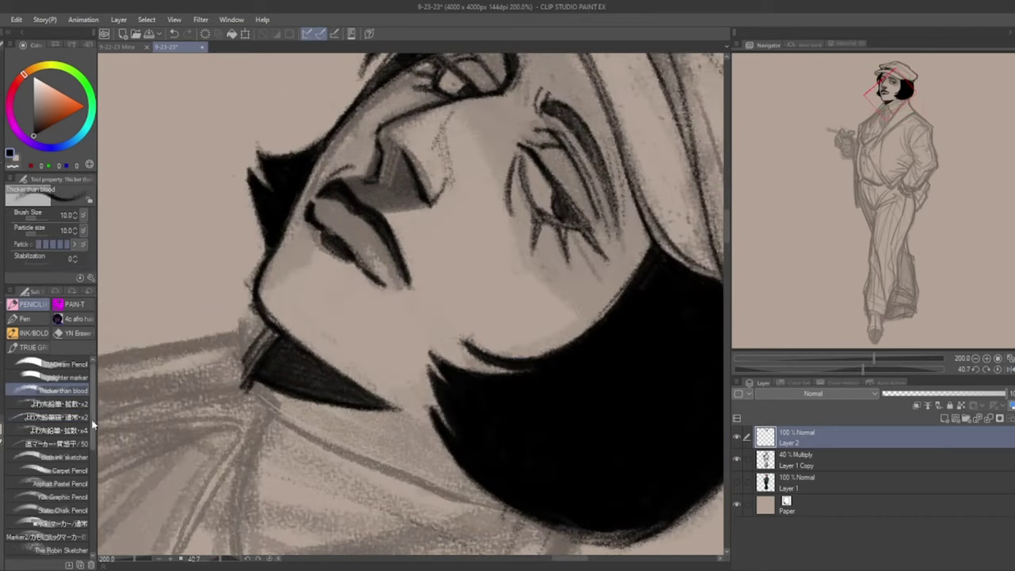
Darken the lips with the よわ太鉛筆・拡散・x4 pencil and strengthen the cap's outline
left_click(55, 430)
mouse_move(337, 212)
left_mouse_down()
mouse_move(380, 269)
mouse_move(329, 210)
left_mouse_up()
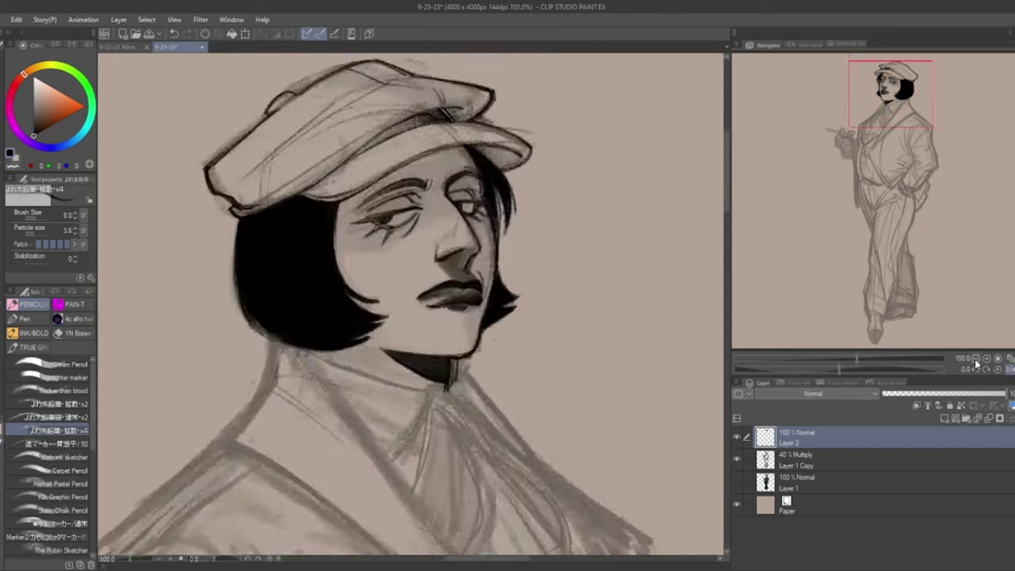
key("ctrl+minus")
key("ctrl+plus")
left_click_drag(404, 169, 273, 281)
left_click_drag(321, 222, 253, 305)
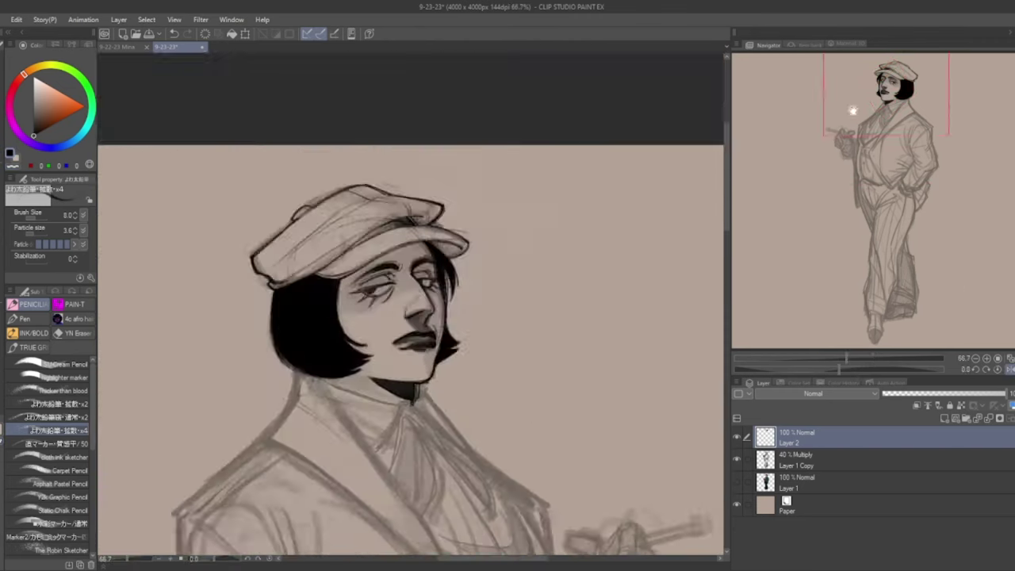
key("ctrl+minus")
key("ctrl+plus")
Ink the inner and outer edges of the jacket's near lapel from the neck down across the chest
left_click(63, 390)
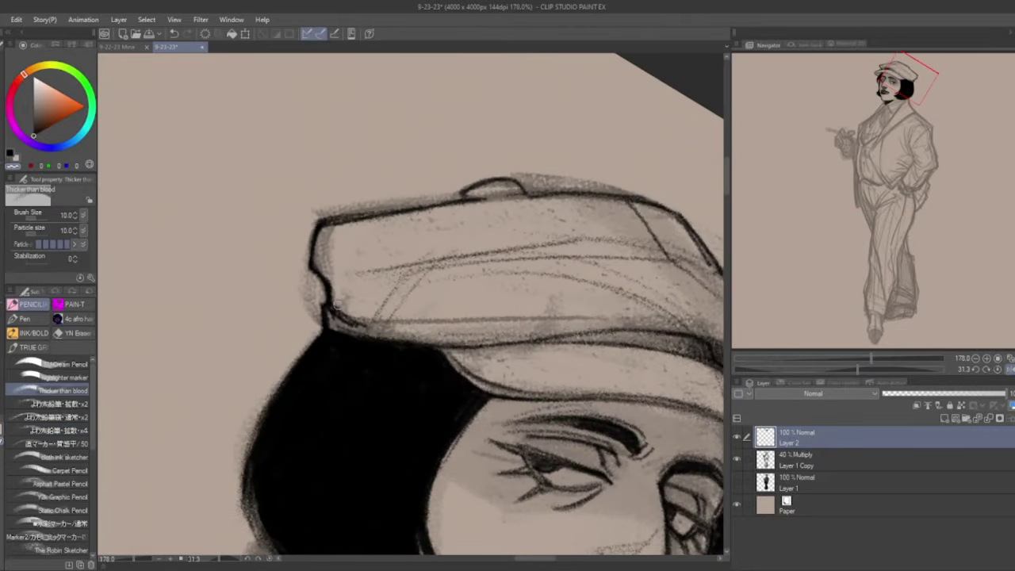
key("ctrl+minus")
scroll(876, 141, "up", 1)
left_click(63, 417)
left_click_drag(306, 126, 463, 349)
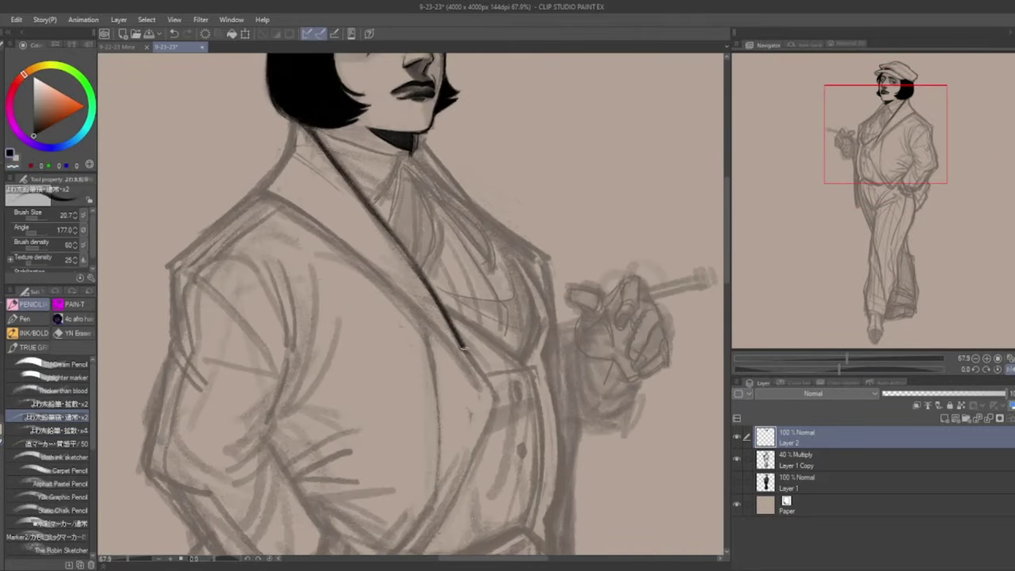
left_click_drag(253, 194, 487, 391)
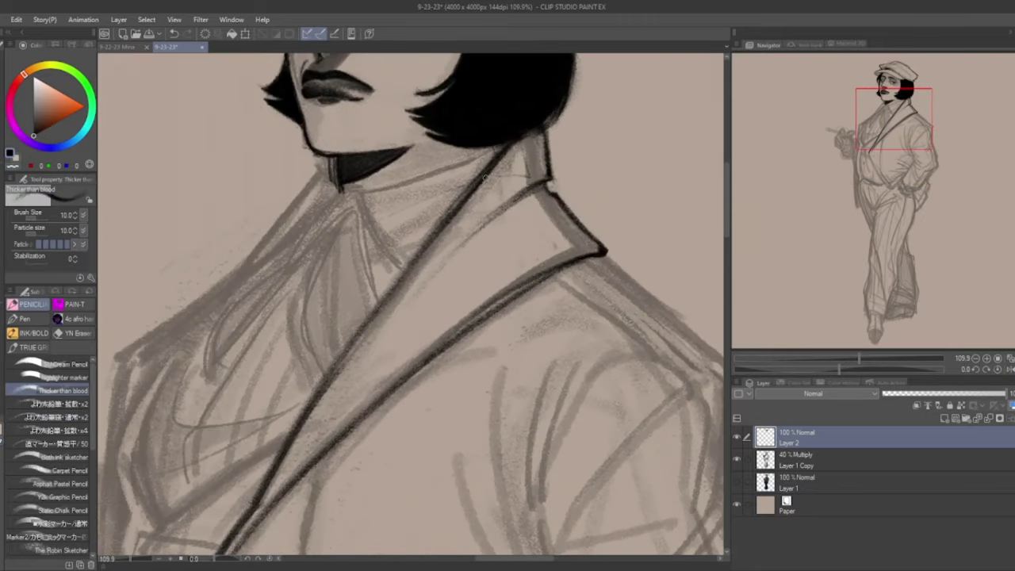
left_click_drag(490, 175, 304, 409)
Ink the jacket's front opening edge down to its lower corner, plus the inner lapel line
left_click_drag(269, 234, 444, 527)
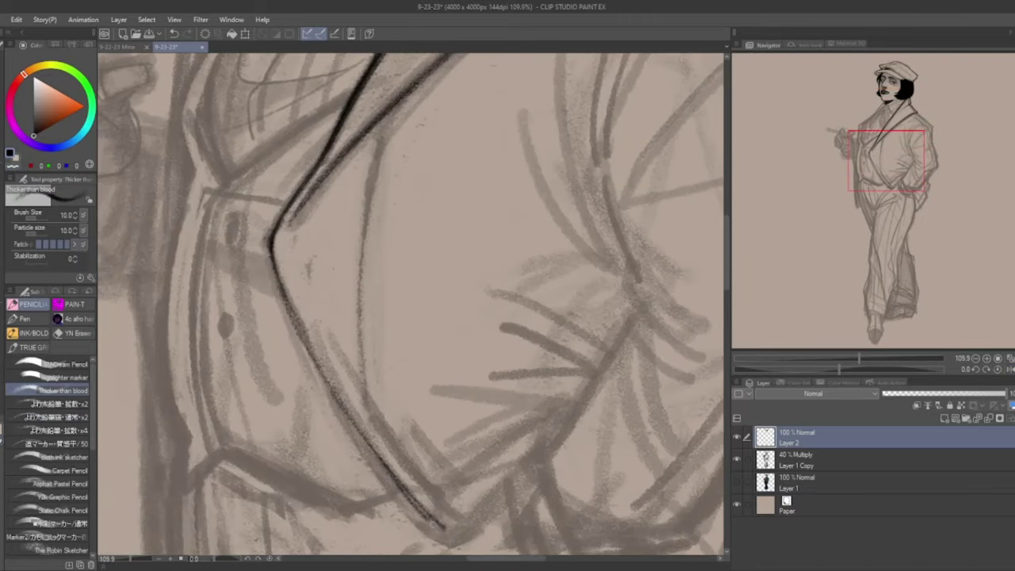
left_click_drag(555, 397, 380, 543)
left_click_drag(389, 109, 361, 406)
left_click_drag(436, 297, 326, 504)
mouse_move(397, 159)
left_mouse_down()
mouse_move(444, 452)
mouse_move(351, 531)
left_mouse_up()
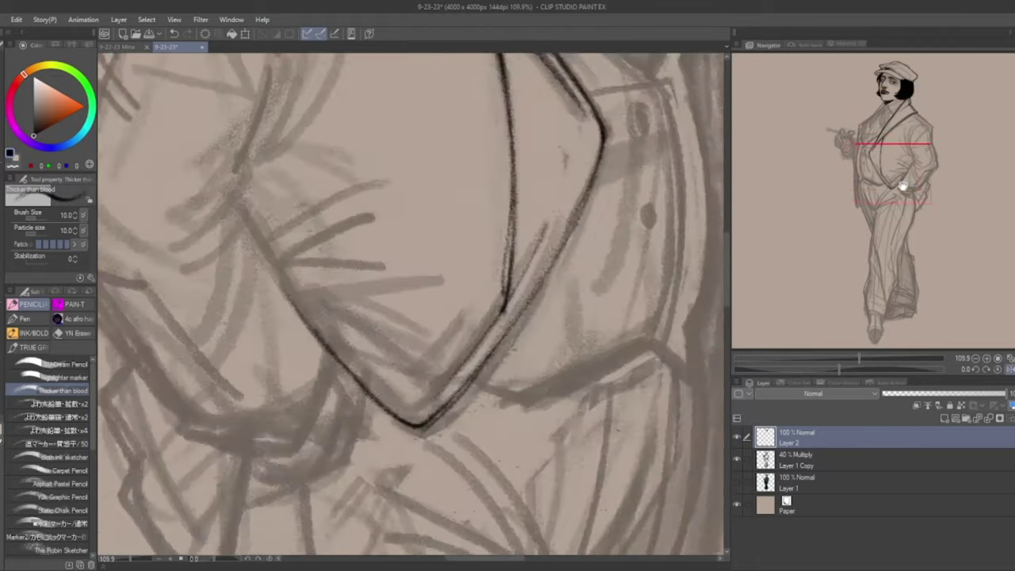
Ink the folds at the jacket's lower corner and the creases gathering at the waist
mouse_move(345, 274)
left_mouse_down()
mouse_move(392, 305)
mouse_move(444, 385)
left_mouse_up()
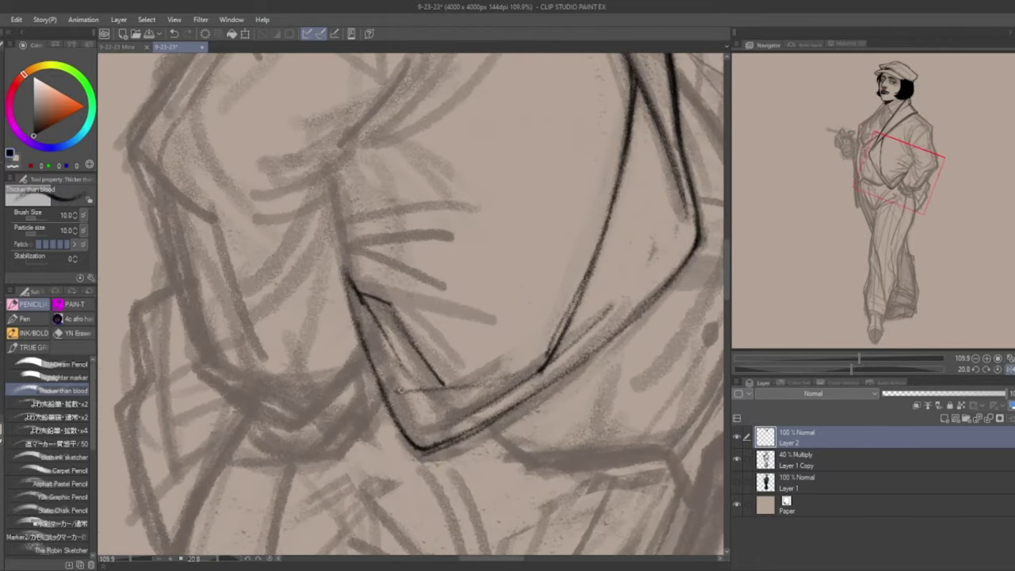
left_click_drag(365, 334, 495, 395)
left_click_drag(412, 440, 273, 481)
left_click_drag(419, 409, 274, 447)
Outline the near shoulder, sleeve, elbow and armpit folds with the よわ太鉛筆・拡散・x4 pencil
left_click(56, 429)
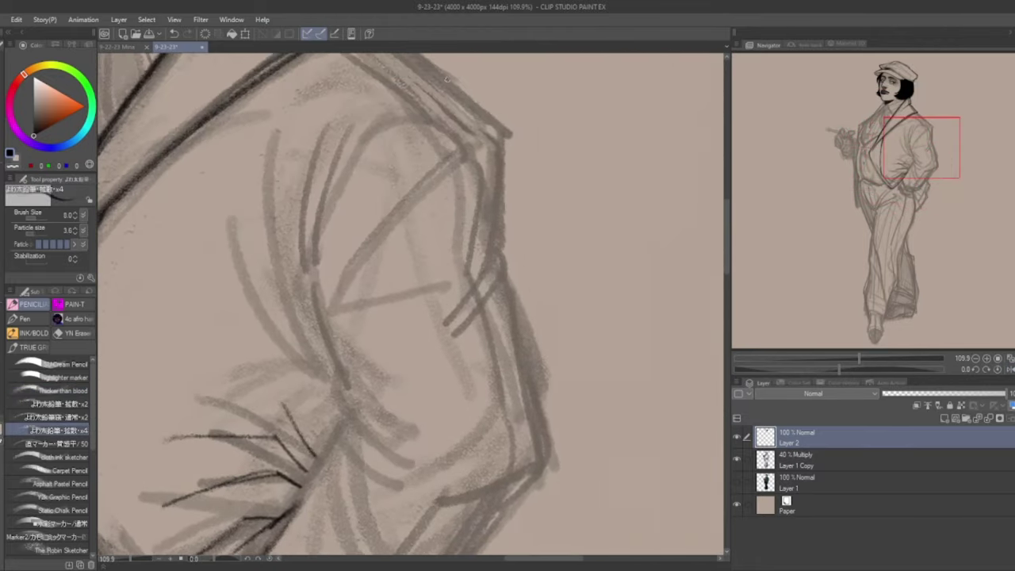
left_click_drag(350, 386, 325, 453)
left_click_drag(437, 208, 396, 444)
left_click_drag(555, 356, 498, 417)
left_click_drag(409, 444, 559, 349)
left_click_drag(638, 254, 536, 381)
left_click_drag(366, 354, 341, 448)
left_click_drag(376, 452, 428, 444)
left_click_drag(366, 369, 337, 450)
left_click_drag(396, 158, 292, 458)
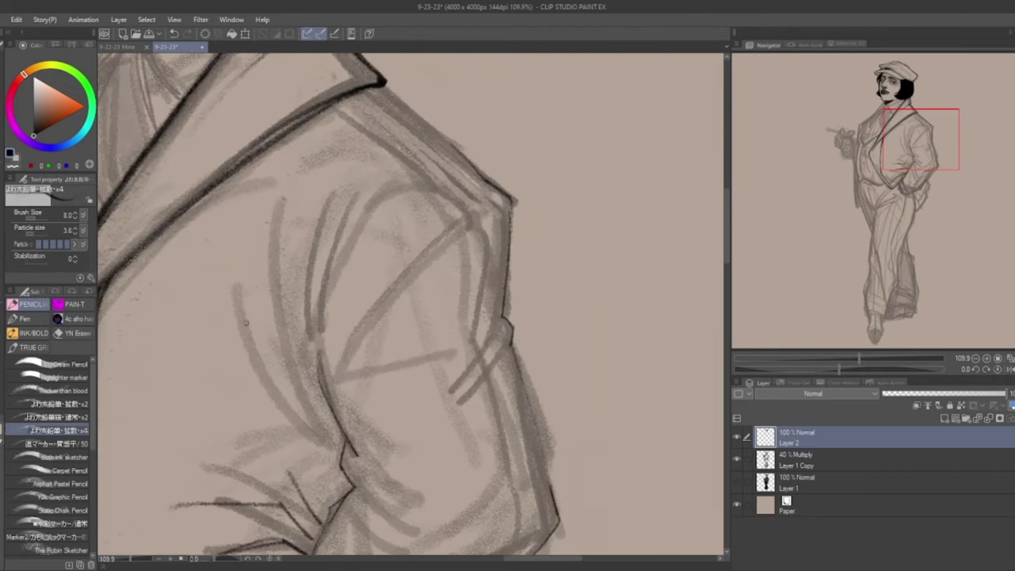
Go over the shoulder line and outer sleeve down past the elbow with the Thicker than blood pencil
left_click(62, 390)
left_click_drag(373, 83, 507, 264)
left_click_drag(896, 148, 889, 171)
left_click_drag(554, 218, 525, 396)
left_click_drag(571, 373, 452, 508)
Ink the jacket's lower edge around the hip
left_click_drag(888, 171, 891, 208)
left_click_drag(501, 364, 400, 400)
left_click_drag(348, 295, 401, 401)
left_click_drag(417, 181, 349, 325)
Ink the outline and folds of the bent forearm leading to the pocketed hand
left_click_drag(908, 180, 914, 166)
left_click_drag(406, 220, 477, 316)
left_click_drag(413, 268, 437, 325)
left_click_drag(414, 262, 363, 428)
left_click_drag(379, 95, 413, 254)
left_click_drag(614, 135, 571, 329)
Ink the shoulder seam and the creases running down the near sleeve and the jacket's side
left_click_drag(912, 167, 911, 143)
left_click_drag(572, 184, 390, 366)
left_click_drag(420, 174, 392, 262)
left_click_drag(403, 218, 381, 349)
left_click_drag(416, 73, 532, 170)
left_click_drag(477, 123, 571, 387)
left_click_drag(913, 142, 905, 147)
mouse_move(575, 189)
left_mouse_down()
mouse_move(623, 291)
mouse_move(599, 324)
left_mouse_up()
left_click_drag(907, 177, 897, 182)
left_click_drag(476, 111, 516, 333)
Ink the shirt collar beneath the jaw and the line descending toward the far shoulder
left_click_drag(896, 152, 872, 110)
left_click_drag(555, 204, 533, 301)
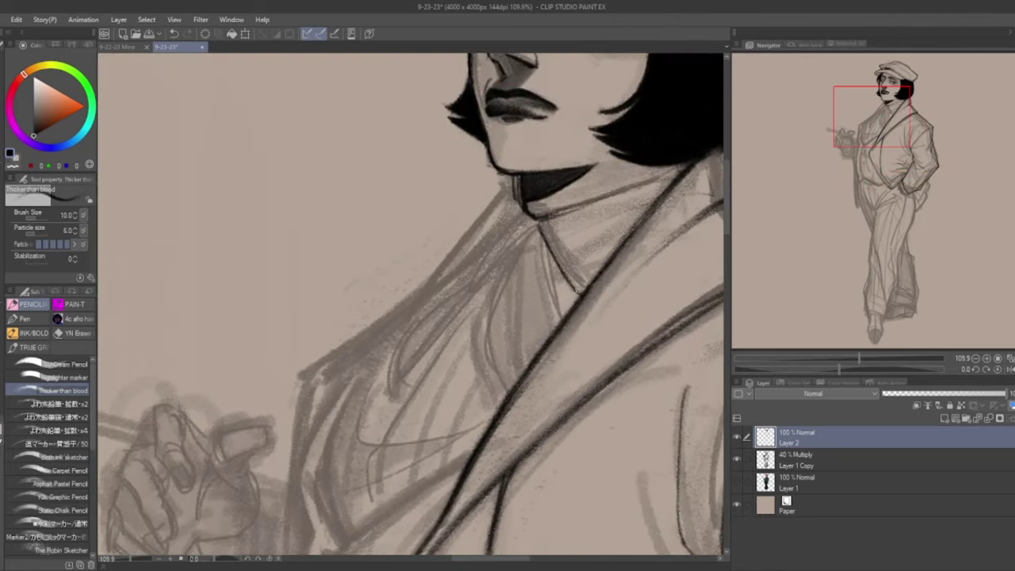
left_click_drag(839, 369, 825, 368)
left_click_drag(582, 211, 424, 406)
left_click_drag(824, 368, 839, 369)
Ink the necktie's knot, hanging folds and edges beneath the collar
left_click_drag(884, 99, 876, 127)
left_click_drag(322, 157, 302, 241)
left_click_drag(385, 230, 358, 317)
mouse_move(366, 183)
left_mouse_down()
mouse_move(467, 254)
mouse_move(485, 329)
left_mouse_up()
left_click_drag(338, 165, 485, 330)
mouse_move(320, 147)
left_mouse_down()
mouse_move(419, 217)
mouse_move(295, 244)
left_mouse_up()
left_click_drag(384, 255, 360, 327)
Ink the jacket's far lapel and the waistcoat's neckline
left_click_drag(876, 127, 872, 137)
left_click_drag(434, 161, 516, 317)
left_click_drag(492, 374, 518, 229)
mouse_move(523, 293)
left_mouse_down()
mouse_move(443, 163)
mouse_move(523, 366)
left_mouse_up()
left_click_drag(422, 393, 527, 359)
mouse_move(358, 282)
left_mouse_down()
mouse_move(514, 388)
mouse_move(500, 506)
left_mouse_up()
Ink the waistcoat's front edge and lower hem, and add three buttons down the front
left_click_drag(873, 138, 870, 161)
left_click_drag(493, 173, 524, 431)
mouse_move(477, 426)
left_mouse_down()
mouse_move(504, 466)
mouse_move(290, 470)
left_mouse_up()
left_click_drag(485, 254, 485, 400)
left_click_drag(342, 442, 469, 408)
left_click_drag(454, 189, 460, 200)
left_click_drag(468, 292, 474, 305)
left_click_drag(460, 397, 468, 411)
Ink the shirt's folds between the necktie and the waistcoat's neckline
left_click_drag(870, 161, 875, 138)
left_click_drag(365, 249, 509, 295)
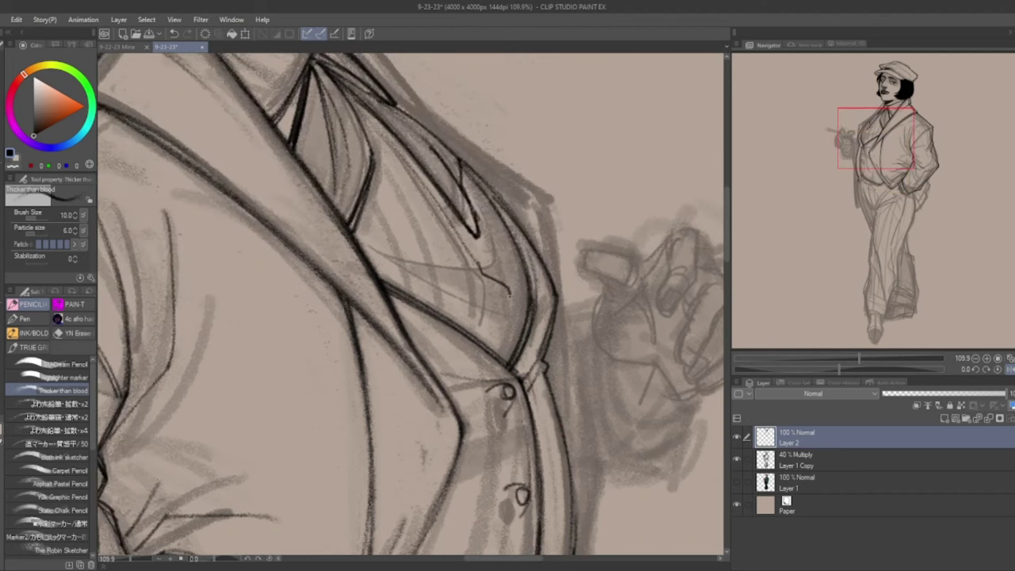
left_click_drag(381, 162, 507, 274)
left_click_drag(468, 321, 523, 309)
left_click_drag(428, 190, 475, 333)
left_click_drag(372, 198, 398, 270)
left_click_drag(376, 167, 475, 266)
Ink the jacket's far collar, shoulder and chest edge, and shade the strip along the waistcoat
mouse_move(875, 138)
left_mouse_down()
mouse_move(872, 89)
mouse_move(870, 126)
left_mouse_up()
left_click_drag(302, 99, 401, 222)
mouse_move(388, 210)
left_mouse_down()
mouse_move(496, 289)
mouse_move(512, 519)
left_mouse_up()
left_click_drag(499, 285, 496, 311)
left_click_drag(364, 210, 444, 257)
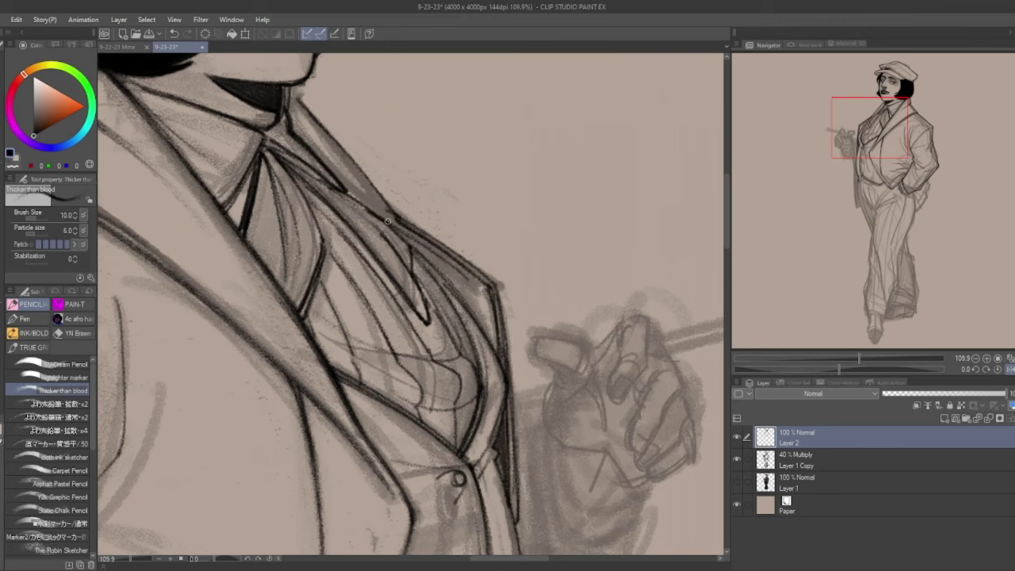
left_click_drag(341, 170, 491, 301)
mouse_move(412, 242)
left_mouse_down()
mouse_move(503, 385)
mouse_move(468, 444)
left_mouse_up()
Extend the jacket's far edge down beside the waistcoat and outline its hanging tail below the waist
scroll(943, 318, "down", 3)
left_click_drag(839, 357, 851, 358)
left_click_drag(428, 250, 408, 353)
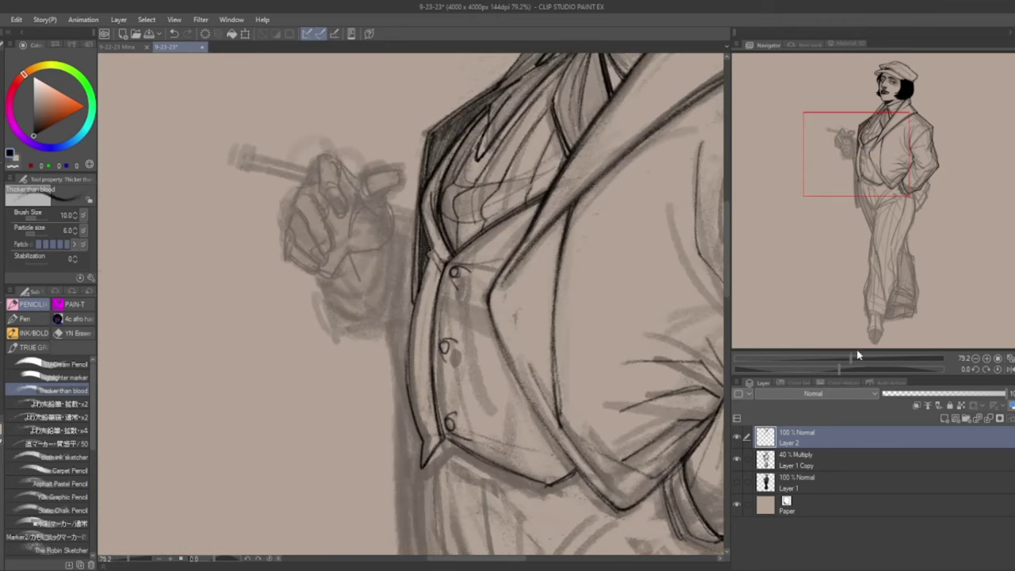
left_click_drag(412, 293, 424, 448)
mouse_move(856, 153)
left_mouse_down()
mouse_move(857, 114)
mouse_move(856, 186)
left_mouse_up()
left_click_drag(411, 99, 414, 440)
left_click_drag(398, 192, 412, 428)
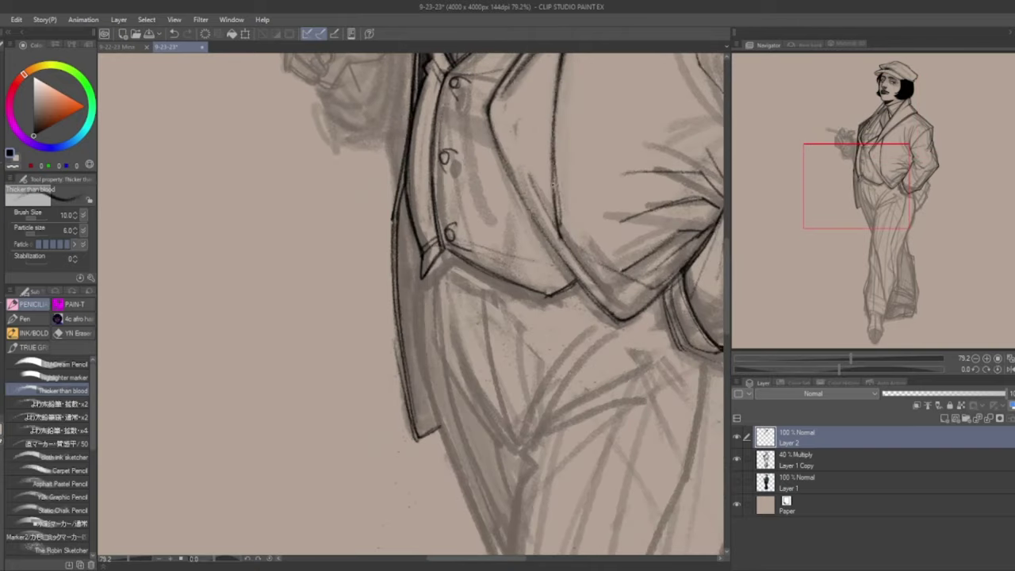
Ink the trousers' crotch folds and the far thigh's outline beneath the waistcoat hem
key("h")
left_click_drag(545, 218, 517, 369)
left_click_drag(547, 291, 519, 371)
left_click_drag(536, 244, 486, 468)
left_click_drag(527, 281, 448, 524)
left_click_drag(452, 293, 388, 516)
mouse_move(859, 196)
left_mouse_down()
mouse_move(872, 143)
mouse_move(864, 193)
mouse_move(851, 108)
mouse_move(861, 127)
left_mouse_up()
left_click_drag(467, 256, 476, 300)
mouse_move(441, 260)
left_mouse_down()
mouse_move(389, 206)
mouse_move(374, 265)
left_mouse_up()
scroll(400, 238, "down", 5)
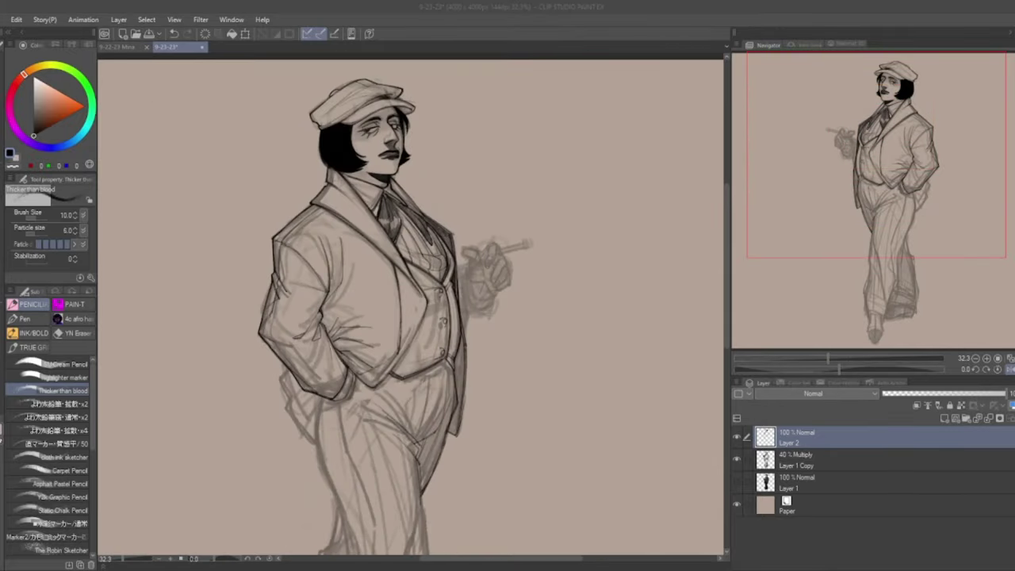
Outline the jacket tail behind the arm whose hand is in the pocket
scroll(875, 227, "up", 4)
left_click_drag(876, 154, 875, 227)
left_click_drag(352, 233, 330, 338)
left_click_drag(253, 187, 325, 335)
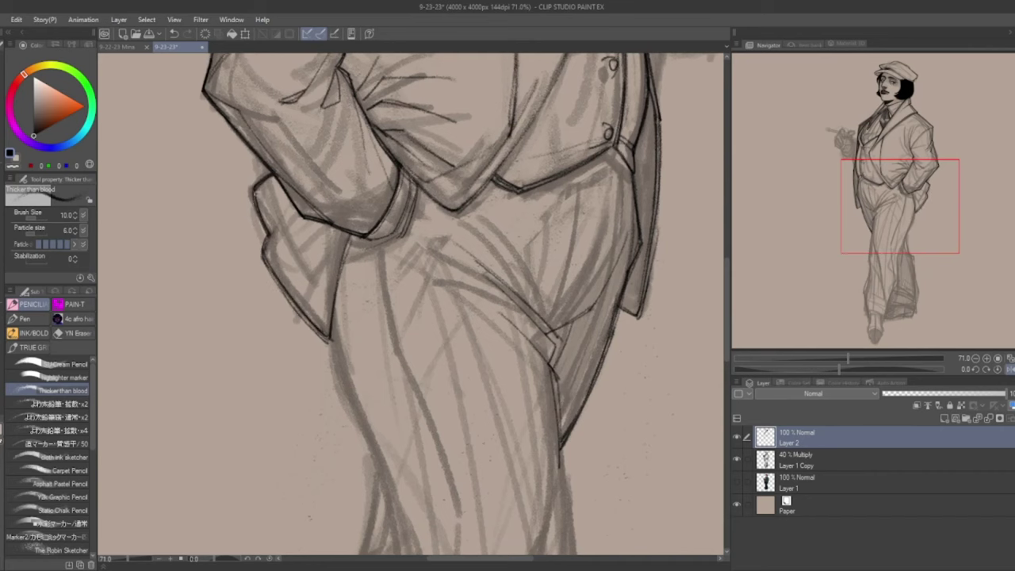
Ink the trousers' pocket and hip creases, and hatch the jacket's far tail
left_click_drag(449, 214, 460, 258)
left_click_drag(456, 274, 384, 338)
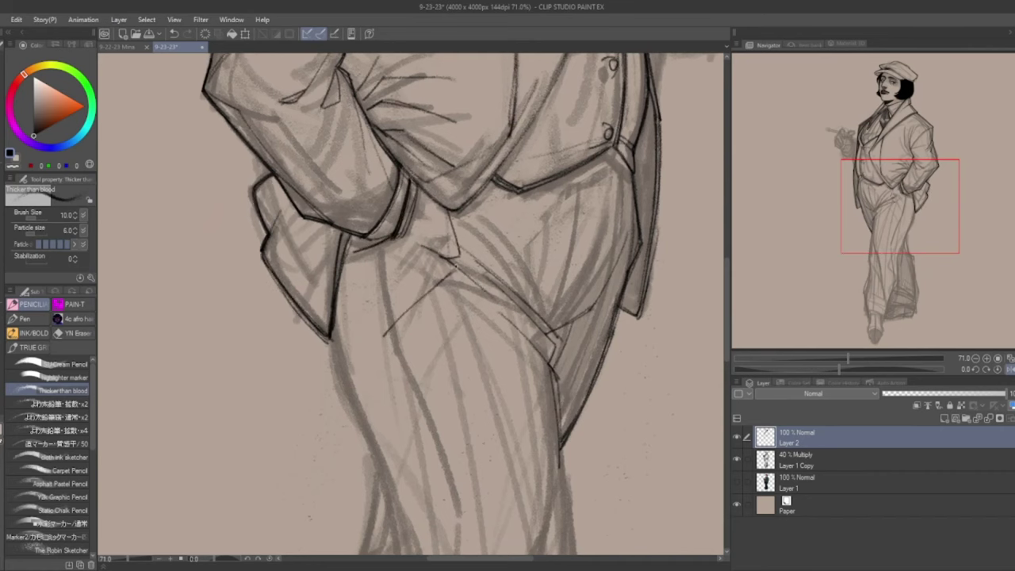
left_click_drag(425, 241, 495, 299)
left_click_drag(647, 241, 570, 241)
left_click_drag(538, 168, 473, 369)
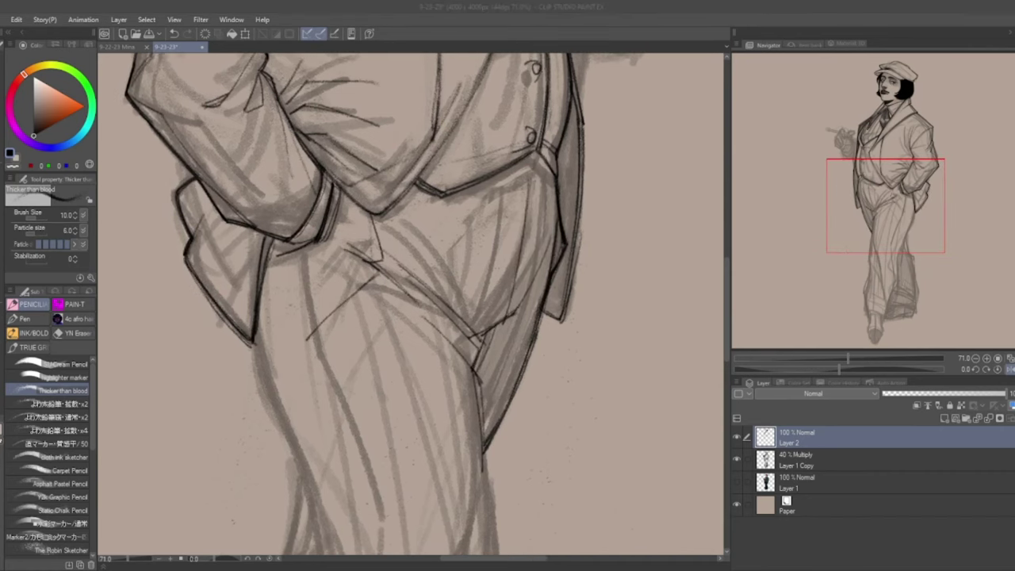
left_click_drag(565, 321, 569, 106)
left_click_drag(569, 111, 628, 289)
Set the brush to size 20.7 and particle size 4.0, and ink the front trouser leg down to its hem
left_click_drag(860, 196, 872, 288)
left_click(76, 241)
left_click_drag(385, 160, 566, 378)
left_click(1007, 369)
left_click_drag(458, 348, 435, 420)
left_click_drag(388, 205, 440, 345)
left_click_drag(432, 381, 527, 361)
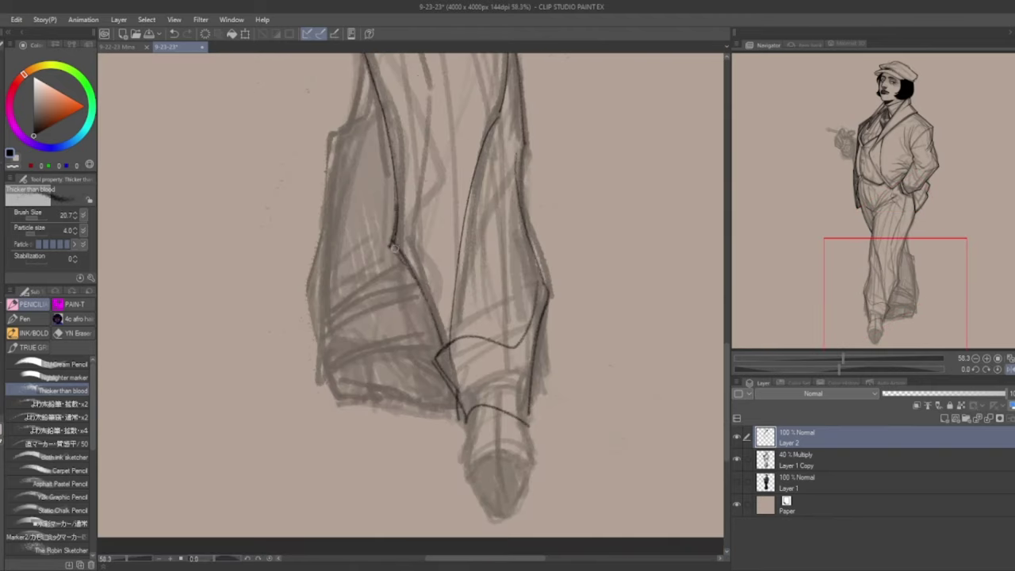
left_click_drag(496, 184, 520, 327)
left_click_drag(391, 246, 439, 352)
Ink the ankle and shoe emerging below the front trouser leg
mouse_move(439, 301)
left_mouse_down()
mouse_move(515, 385)
mouse_move(476, 475)
left_mouse_up()
left_click_drag(445, 428, 516, 418)
left_click_drag(444, 371, 467, 474)
left_click_drag(486, 380, 476, 476)
left_click_drag(512, 390, 475, 474)
Ink the rear trouser leg's outline from behind the knee down to its hem
mouse_move(857, 301)
left_mouse_down()
mouse_move(857, 234)
mouse_move(856, 252)
left_mouse_up()
left_click_drag(499, 184, 500, 452)
mouse_move(848, 275)
left_mouse_down()
mouse_move(846, 240)
mouse_move(845, 291)
left_mouse_up()
left_click_drag(349, 194, 325, 289)
left_click_drag(369, 226, 321, 337)
left_click_drag(327, 293, 306, 493)
left_click_drag(848, 293, 828, 237)
left_click_drag(413, 242, 369, 373)
left_click_drag(420, 289, 409, 406)
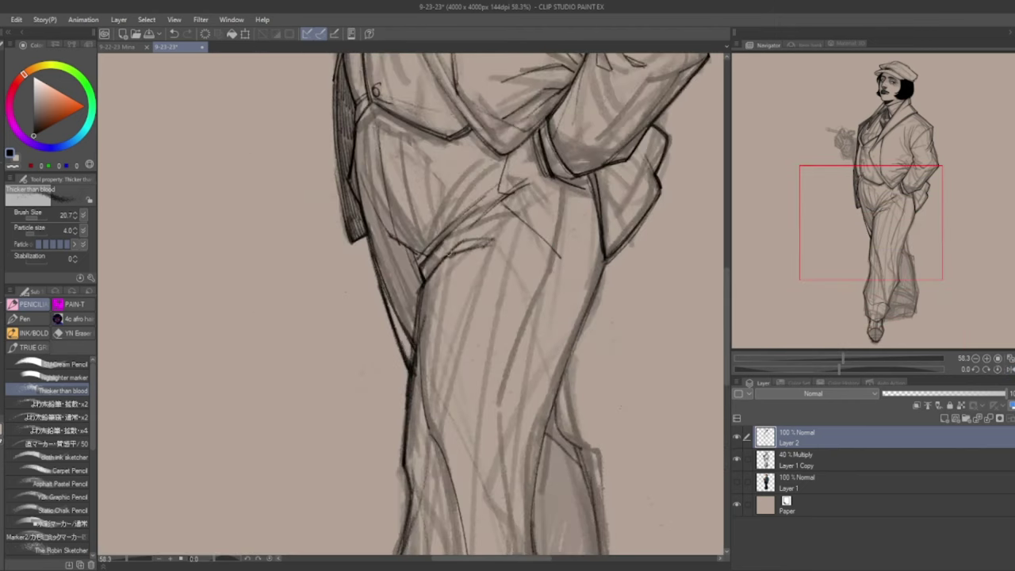
key("ctrl+z")
key("ctrl+z")
Ink the folds at the crotch and the inner edge of the front thigh
left_click_drag(444, 262, 416, 333)
left_click_drag(422, 293, 407, 438)
left_click_drag(408, 252, 366, 362)
left_click_drag(417, 295, 395, 345)
Ink the rear leg's upper fold and the folds inside its hem opening next to the front leg
left_click_drag(857, 216, 876, 271)
left_click_drag(470, 195, 517, 316)
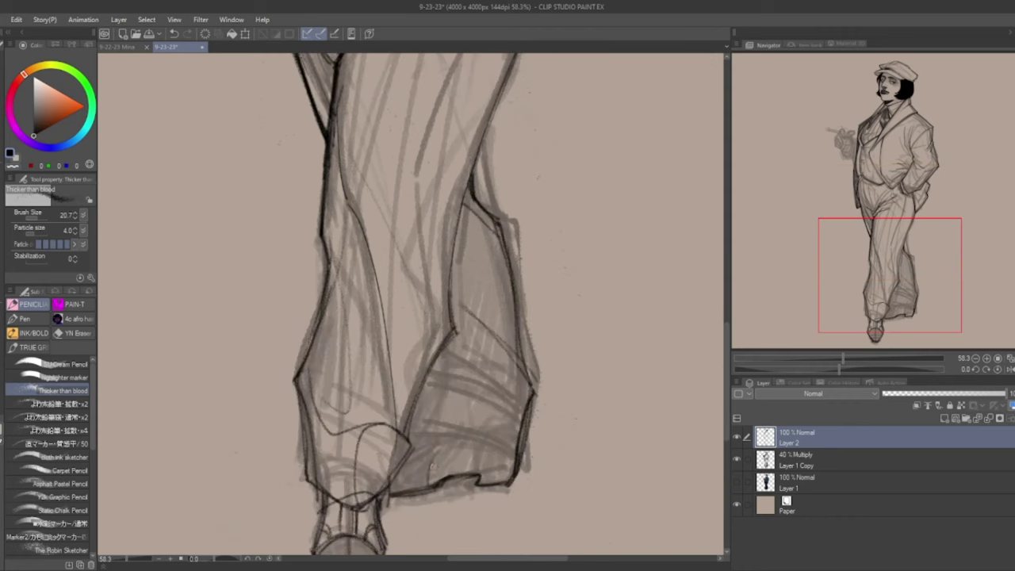
left_click_drag(888, 278, 896, 277)
left_click_drag(420, 393, 438, 452)
mouse_move(856, 274)
left_mouse_down()
mouse_move(852, 229)
mouse_move(847, 277)
left_mouse_up()
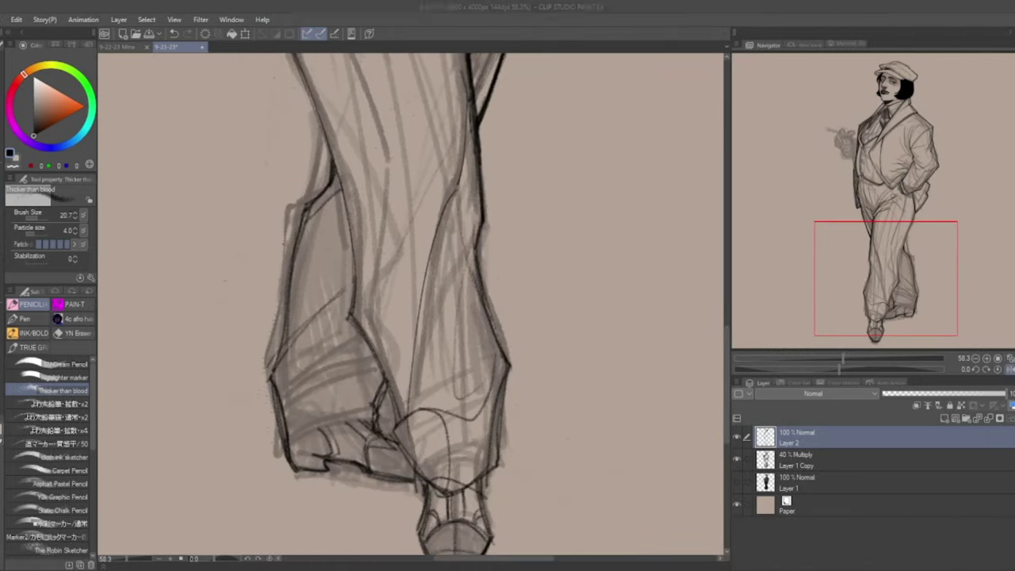
Add creases across the rear trouser leg and reinforce its outer and inner edges
left_click(1009, 369)
left_click_drag(460, 361, 540, 408)
mouse_move(456, 293)
left_mouse_down()
mouse_move(444, 373)
mouse_move(450, 361)
left_mouse_up()
left_click_drag(519, 154, 555, 397)
left_click_drag(523, 345, 543, 416)
left_click_drag(555, 412, 587, 444)
left_click_drag(475, 345, 452, 432)
mouse_move(446, 452)
left_mouse_down()
mouse_move(535, 434)
mouse_move(492, 373)
mouse_move(504, 386)
left_mouse_up()
Switch to the x2 pencil brush, thicken the trouser hems and outline the front shoe's toe
left_click(56, 416)
left_click(997, 369)
left_click_drag(333, 321, 341, 393)
left_click_drag(348, 357, 372, 448)
left_click_drag(464, 325, 460, 436)
left_click_drag(460, 436, 380, 460)
mouse_move(868, 306)
left_mouse_down()
mouse_move(851, 227)
mouse_move(864, 309)
left_mouse_up()
mouse_move(384, 348)
left_mouse_down()
mouse_move(393, 420)
mouse_move(449, 382)
left_mouse_up()
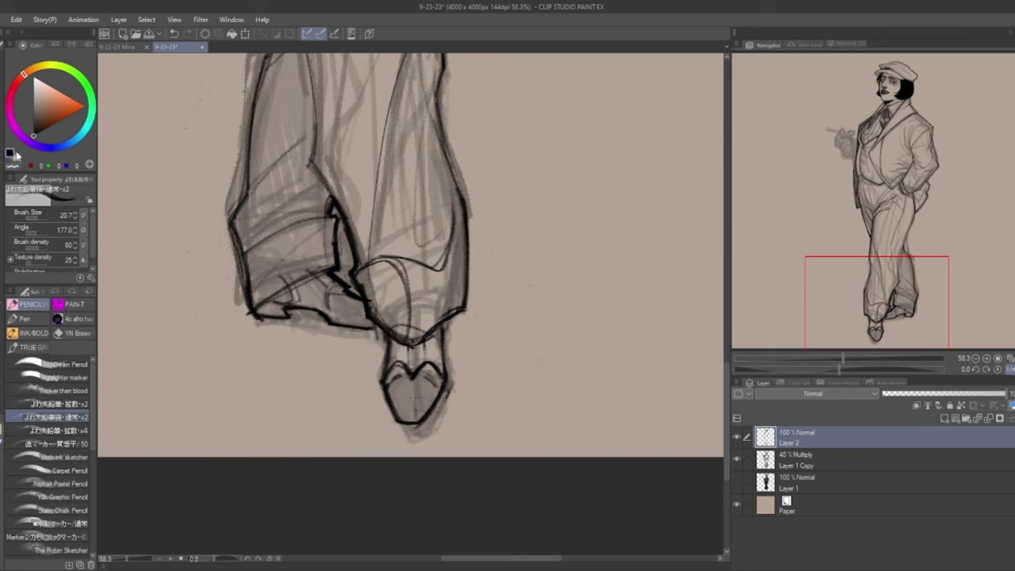
Fill the rear and front shoes with solid black, using brush size 34.4 for the front one
left_click_drag(290, 317, 333, 436)
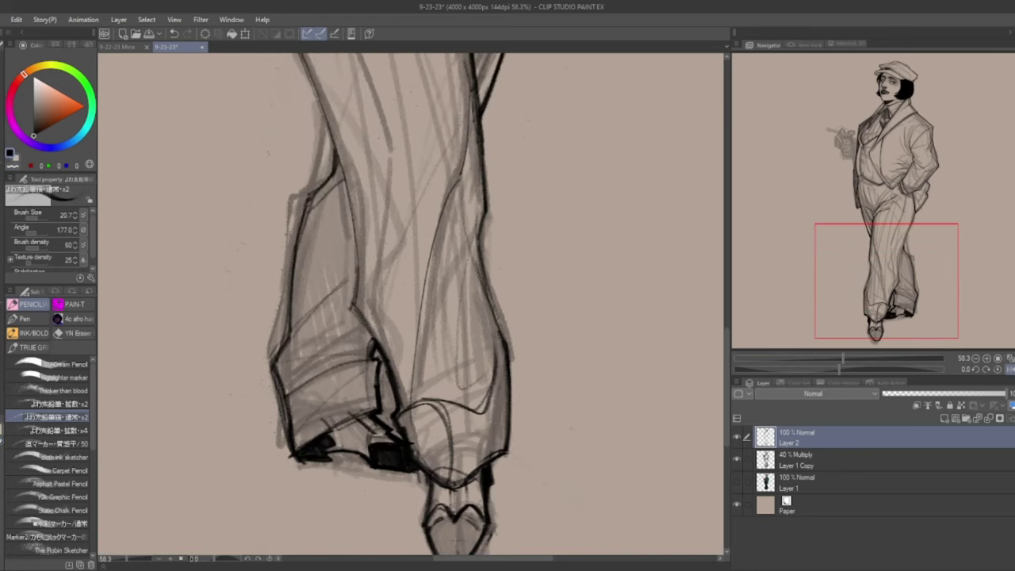
key("h")
mouse_move(373, 467)
left_mouse_down()
mouse_move(456, 420)
mouse_move(463, 460)
left_mouse_up()
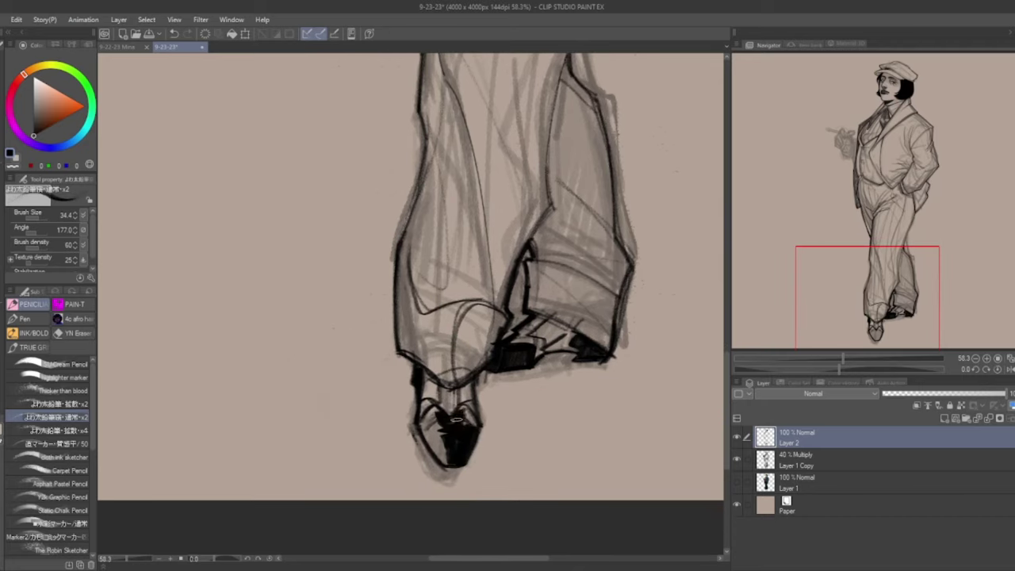
left_click_drag(503, 318, 444, 438)
Switch to the Tilt Pencil at size 16.1 and opacity 70, and darken the front trouser leg's outline and inner fold
key("p")
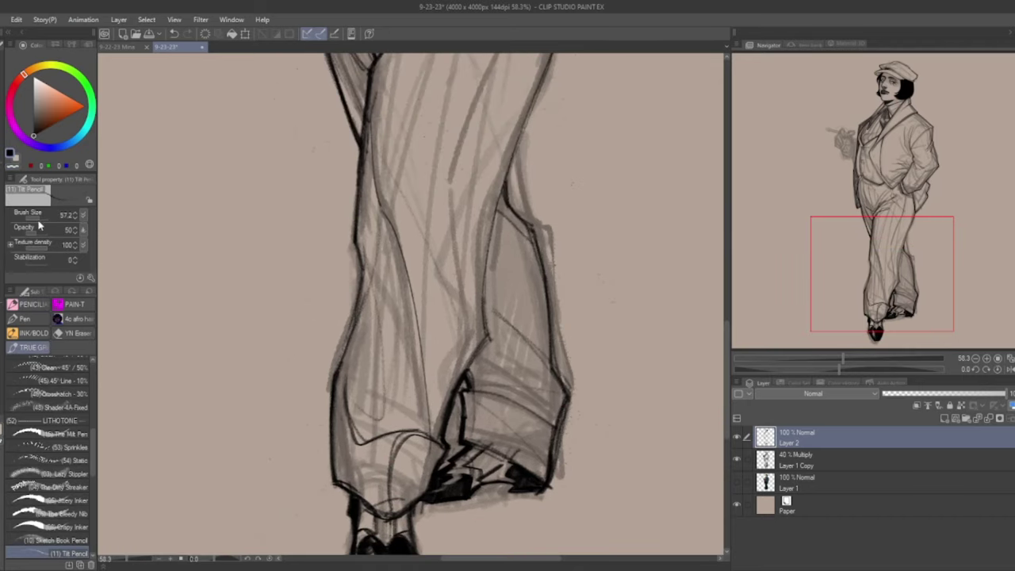
key("ctrl+z")
key("ctrl+z")
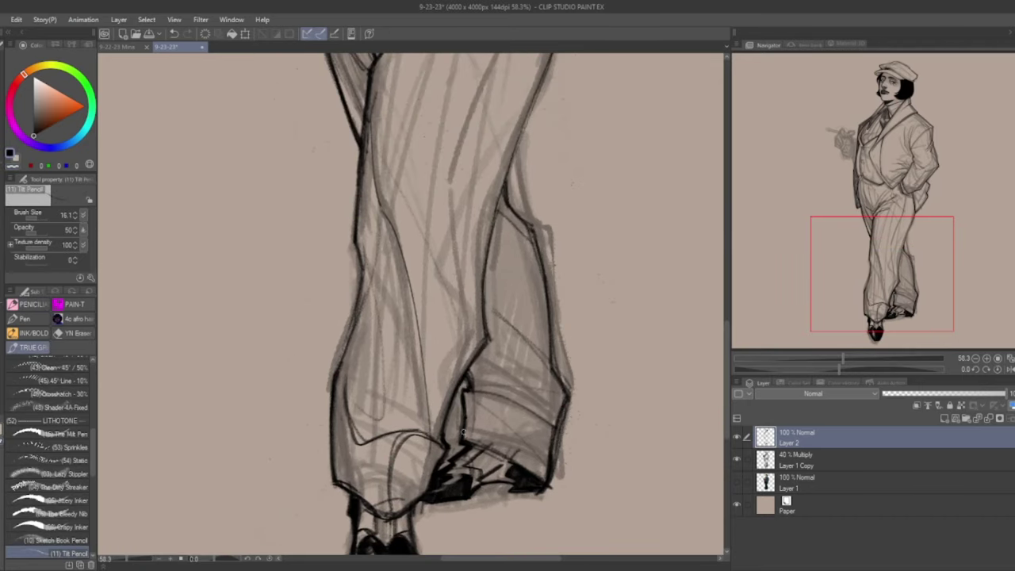
left_click_drag(372, 111, 392, 290)
left_click_drag(385, 222, 428, 424)
left_click(68, 232)
mouse_move(365, 238)
left_mouse_down()
mouse_move(336, 372)
mouse_move(330, 485)
left_mouse_up()
scroll(341, 444, "down", 3)
scroll(476, 317, "up", 3)
Thicken the rear trouser leg's outer and inner edges with the Tilt Pencil
left_click_drag(507, 269, 472, 353)
left_click_drag(500, 313, 522, 444)
left_click_drag(539, 254, 502, 237)
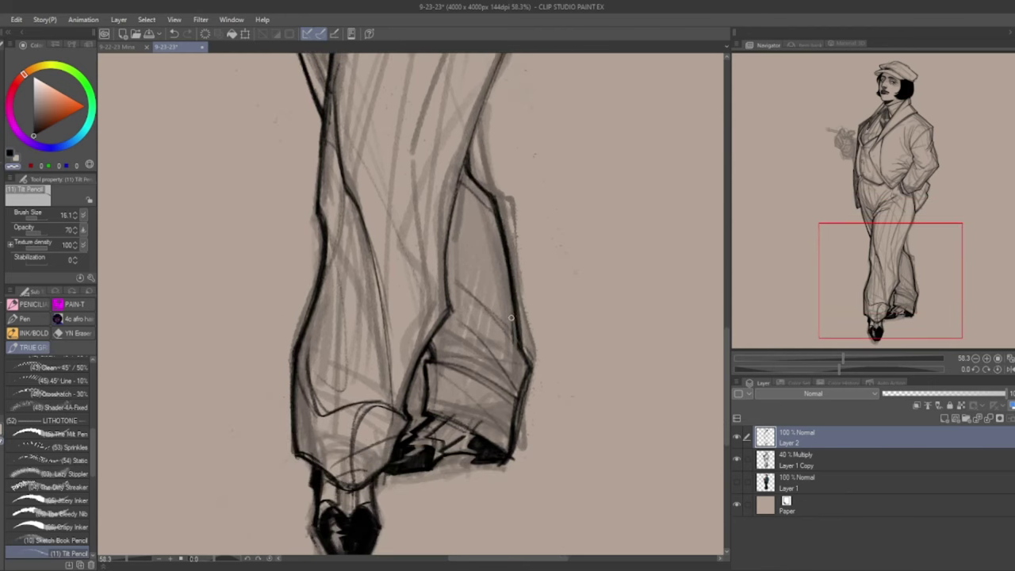
Thicken the outlines of the near hip, the jacket tail behind the arm and the lower sleeve
scroll(498, 248, "up", 5)
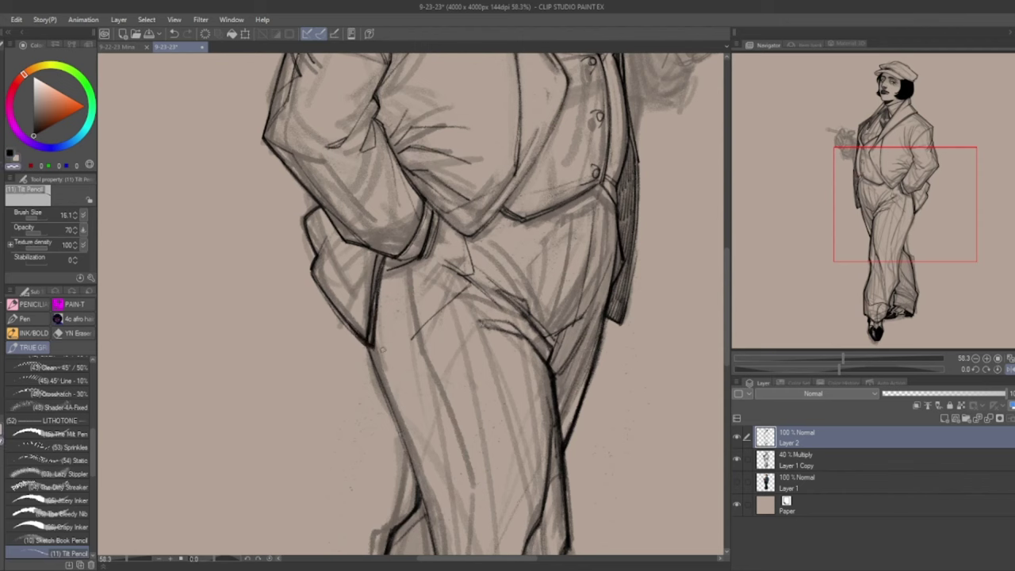
left_click_drag(311, 198, 428, 512)
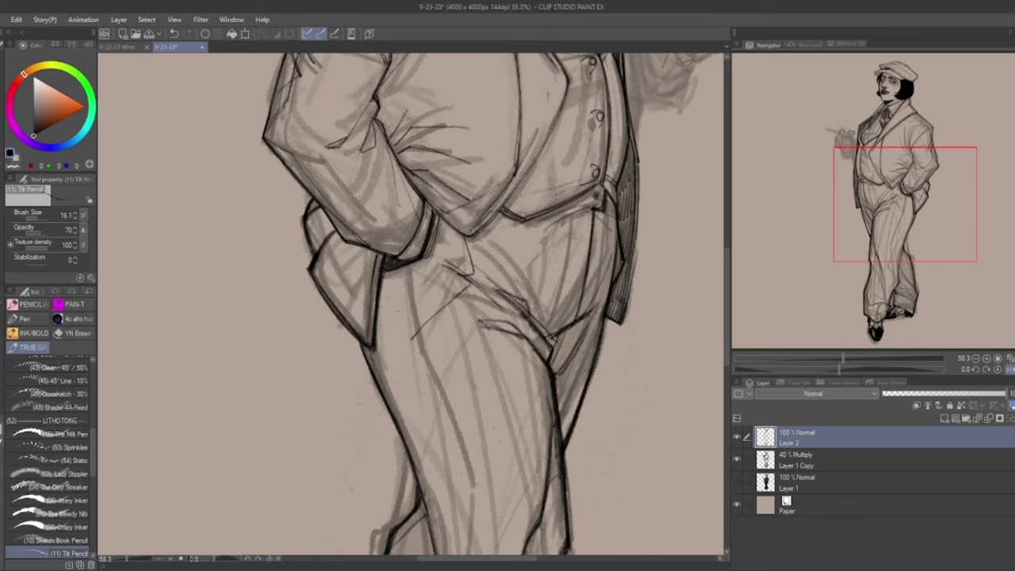
scroll(549, 338, "up", 2)
left_click_drag(311, 236, 321, 289)
left_click_drag(354, 223, 317, 256)
left_click_drag(298, 211, 347, 254)
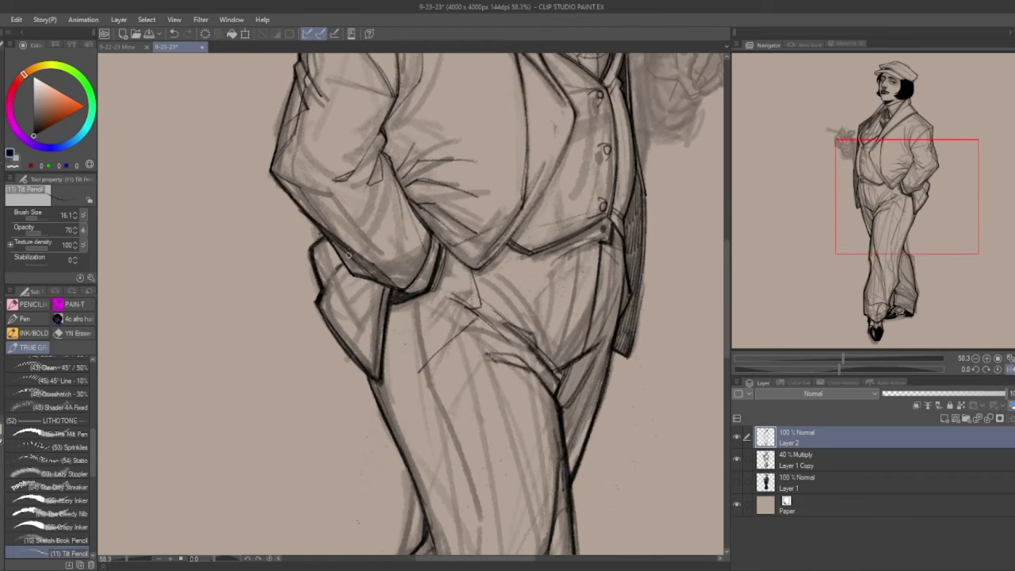
Switch to the x4 pencil brush at size 8.0 and ink the thumb, palm and fingers of the raised hand
left_click_drag(827, 225, 838, 129)
scroll(838, 129, "up", 3)
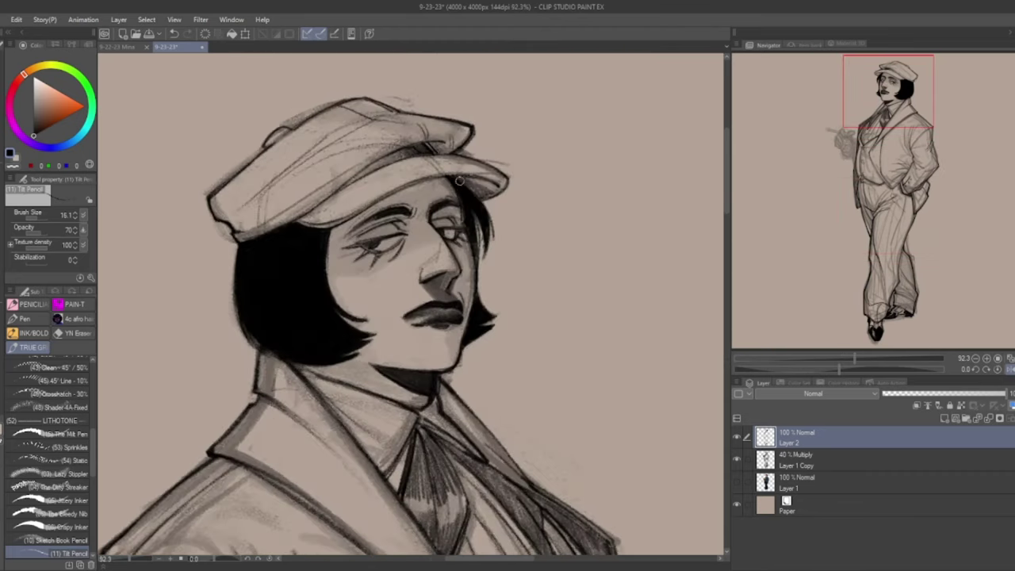
left_click_drag(888, 96, 847, 142)
scroll(847, 143, "up", 1)
key("p")
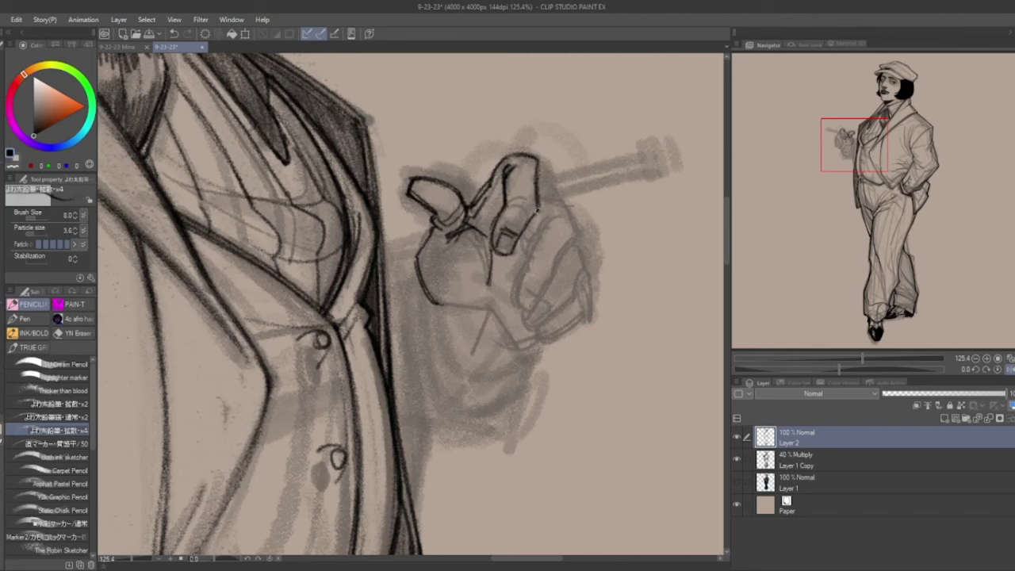
left_click_drag(564, 205, 539, 314)
left_click_drag(543, 213, 524, 261)
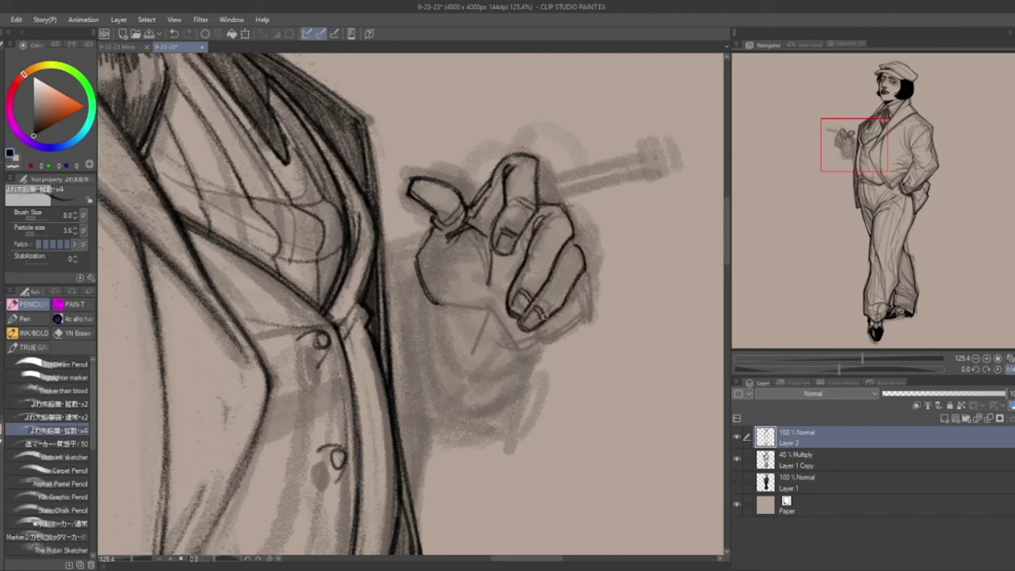
Ink the raised hand's wrist, shirt cuff and jacket sleeve, including the cuff buttons
left_click_drag(437, 315, 520, 371)
left_click_drag(537, 350, 470, 436)
left_click_drag(518, 404, 401, 460)
left_click_drag(424, 295, 414, 382)
left_click_drag(419, 281, 385, 296)
left_click_drag(498, 378, 415, 441)
left_click_drag(425, 294, 506, 389)
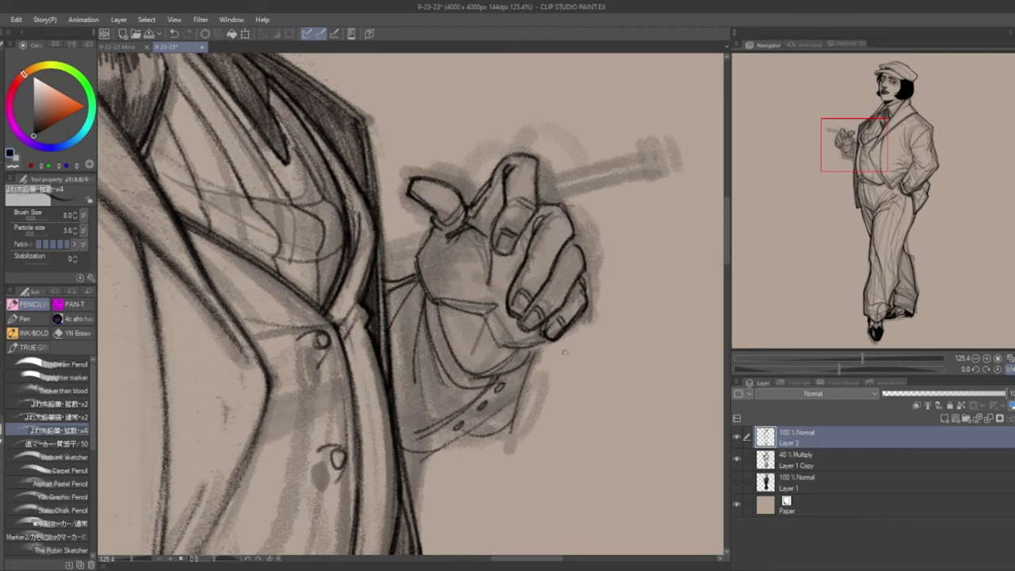
Switch to the cloth ink sketcher brush, fill the raised sleeve's opening black and reinforce the sleeve's lower edge
mouse_move(862, 358)
left_mouse_down()
mouse_move(825, 356)
mouse_move(855, 358)
left_mouse_up()
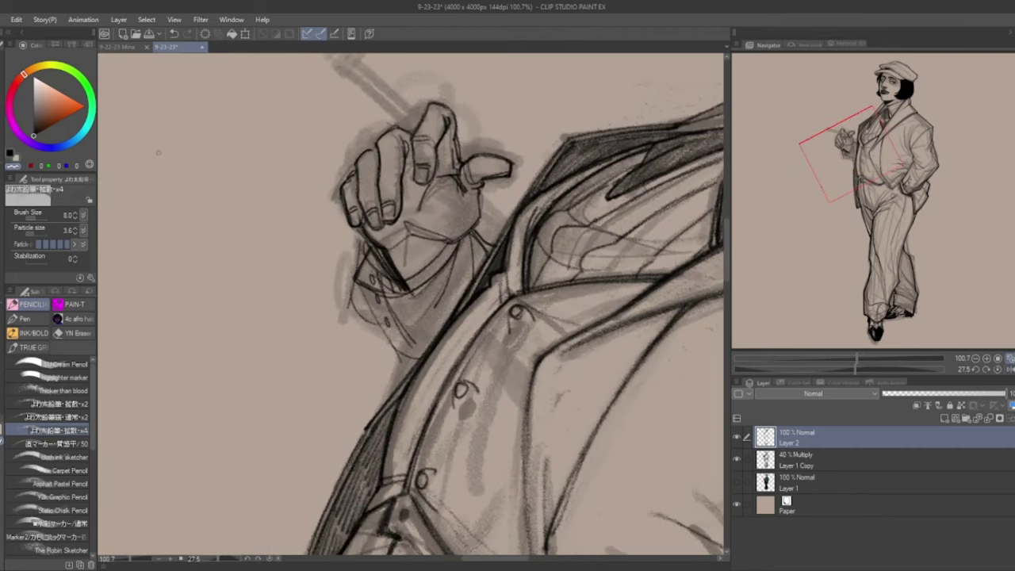
key("h")
key("minus")
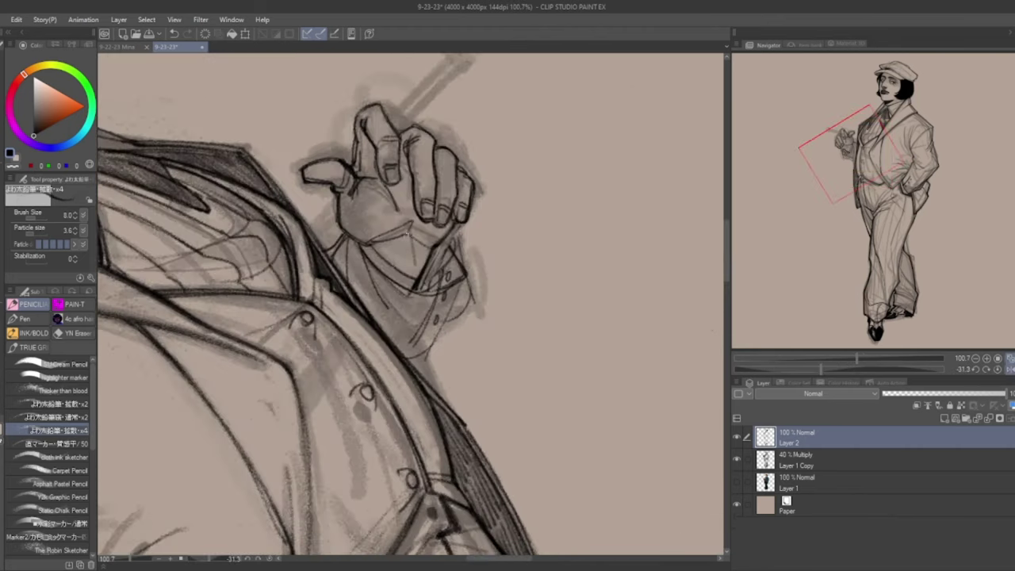
left_click(55, 457)
left_click_drag(419, 287, 453, 277)
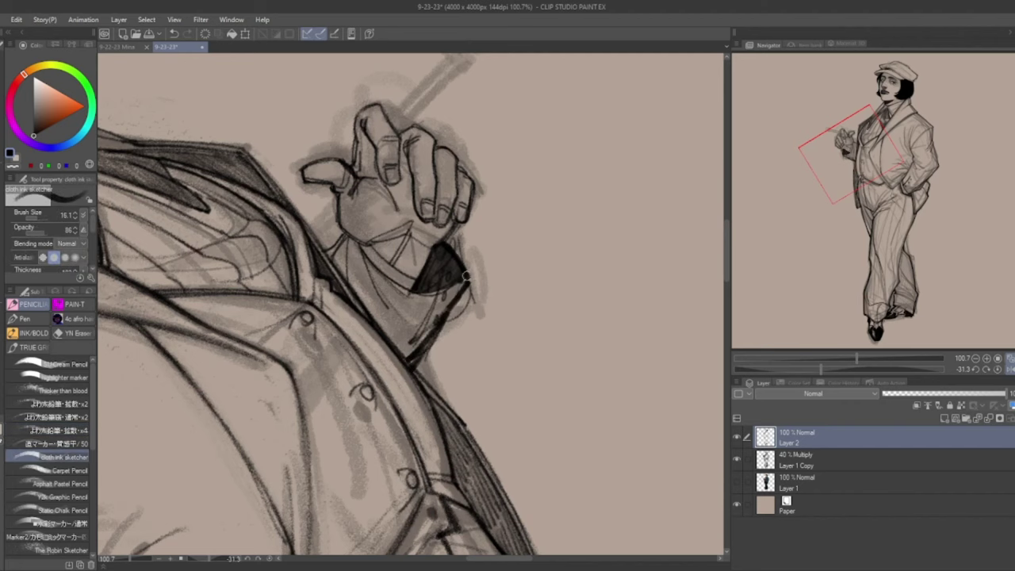
key("equal")
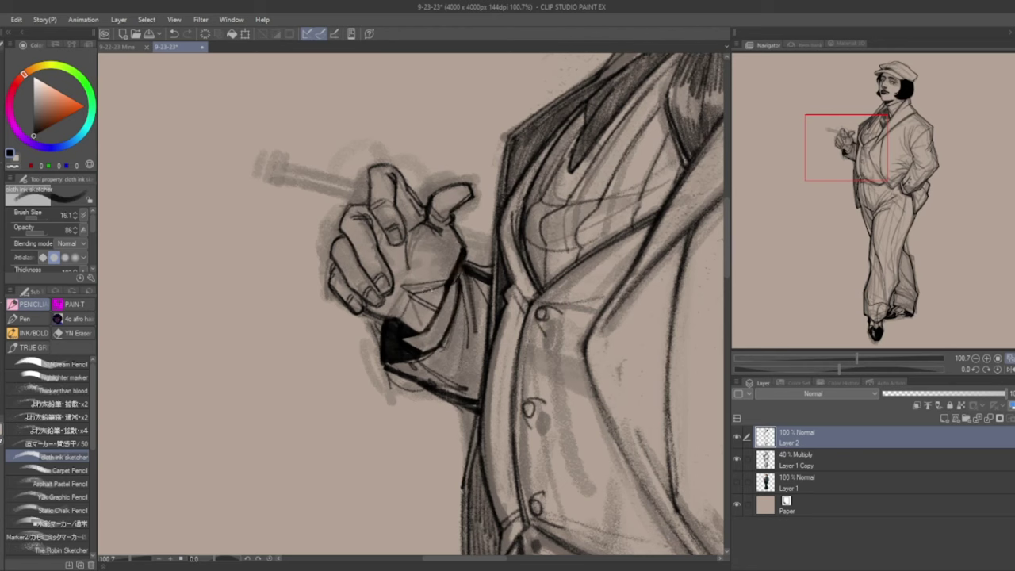
key("ctrl+minus")
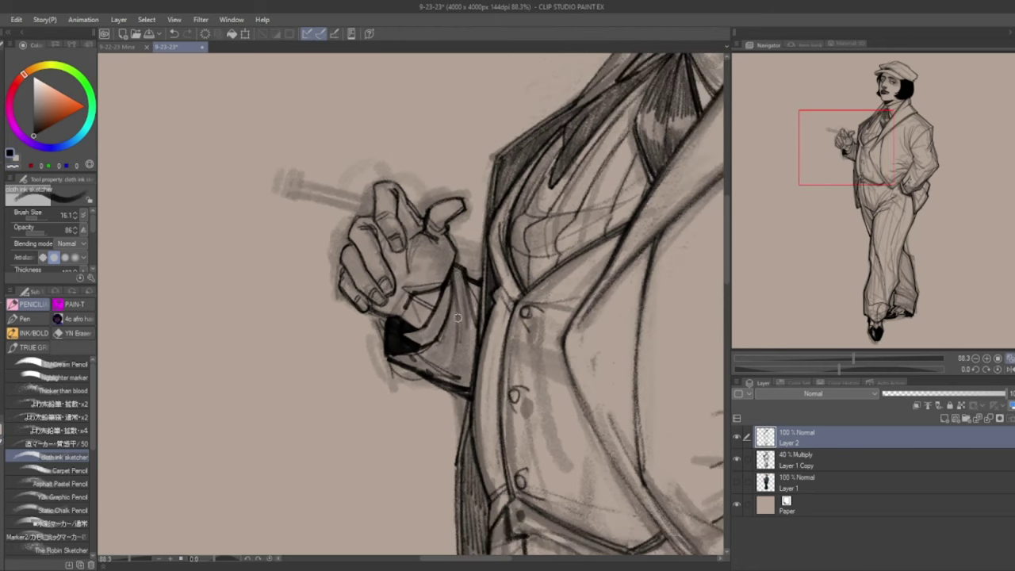
Switch to the x4 pencil brush at size 8.0 and ink the cigarette held between the raised hand's fingers
left_click_drag(484, 241, 335, 295)
key("p")
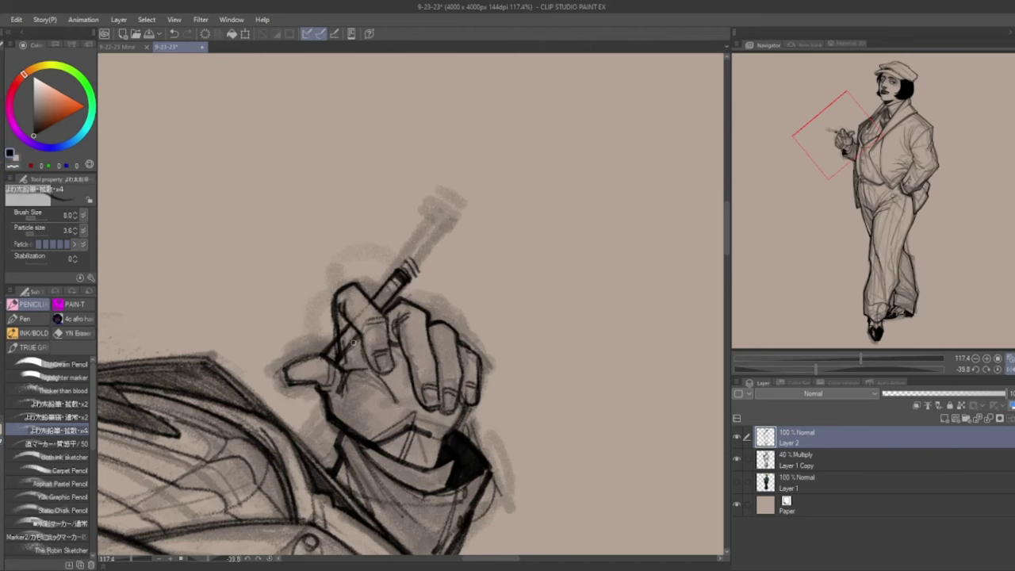
left_click(974, 370)
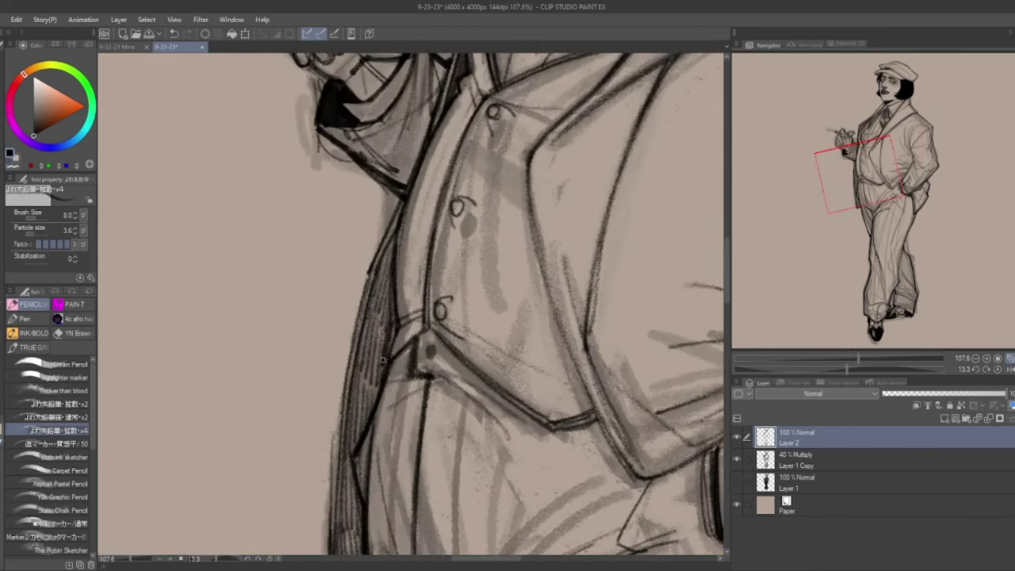
Switch to the Thicker than blood brush and reinforce the waistcoat edge, lapel and jacket lines, using size 16.1 for the heavier strokes
key("p")
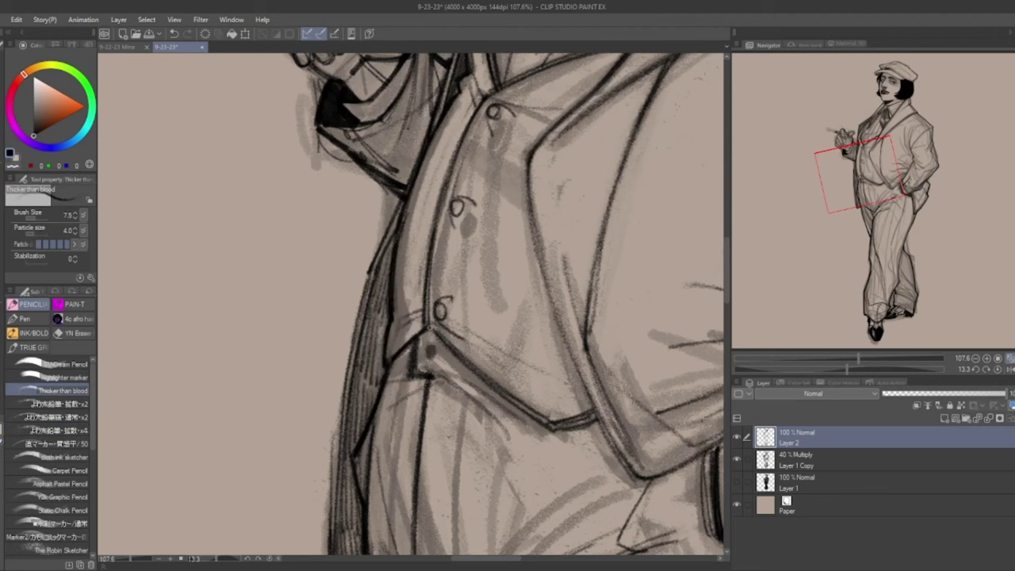
scroll(811, 328, "down", 3)
left_click_drag(511, 229, 446, 270)
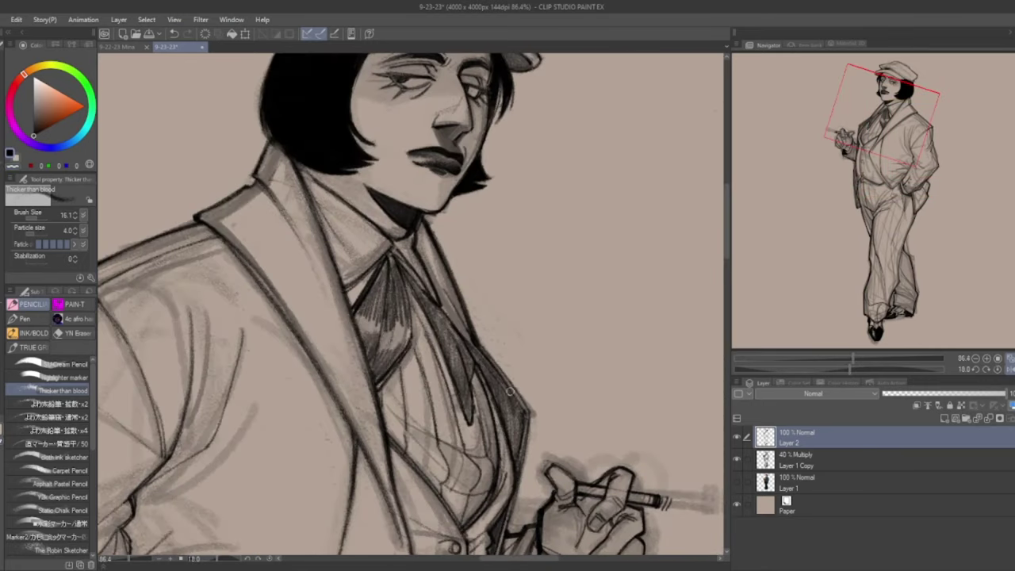
left_click_drag(510, 391, 569, 194)
left_click_drag(554, 398, 398, 227)
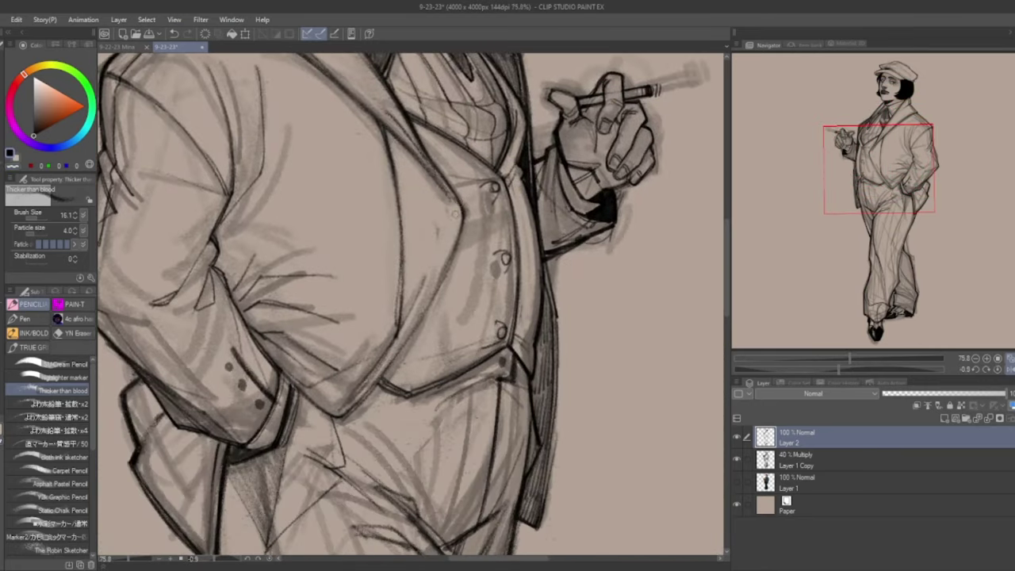
left_click_drag(444, 475, 271, 307)
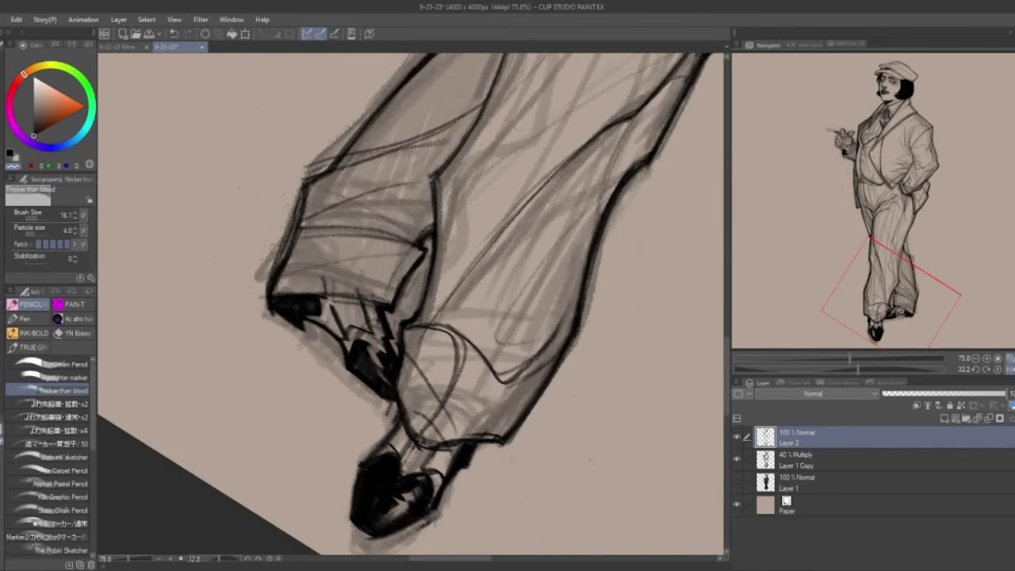
Hide the 40% Multiply sketch layer and check the whole line art on its own
key("ctrl+0")
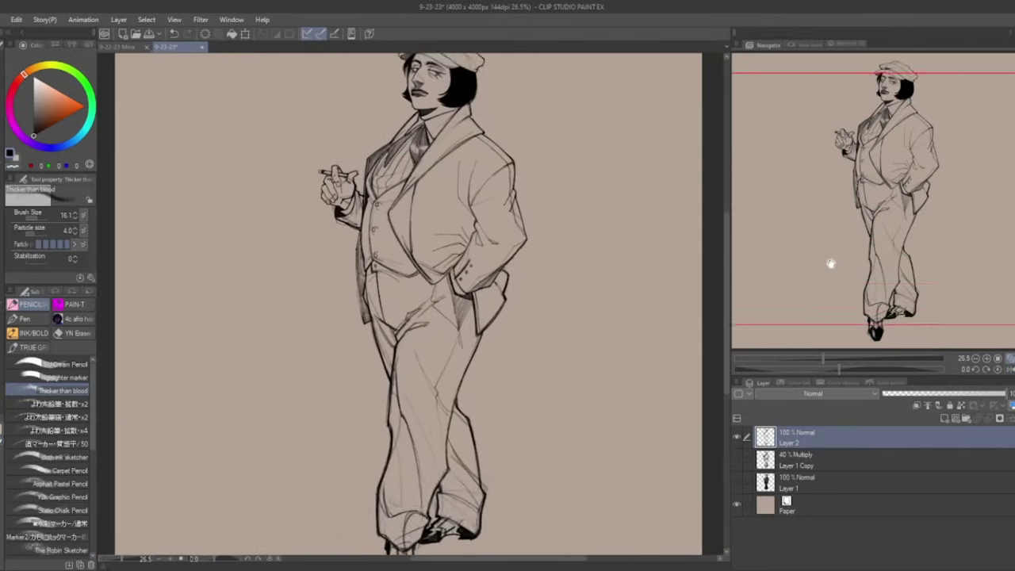
scroll(923, 180, "up", 3)
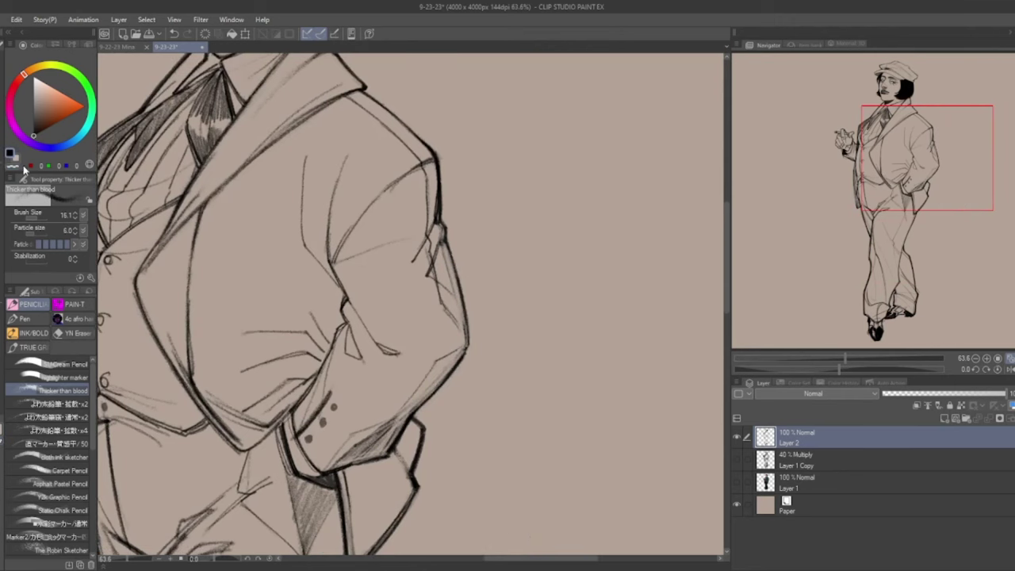
left_click(1004, 369)
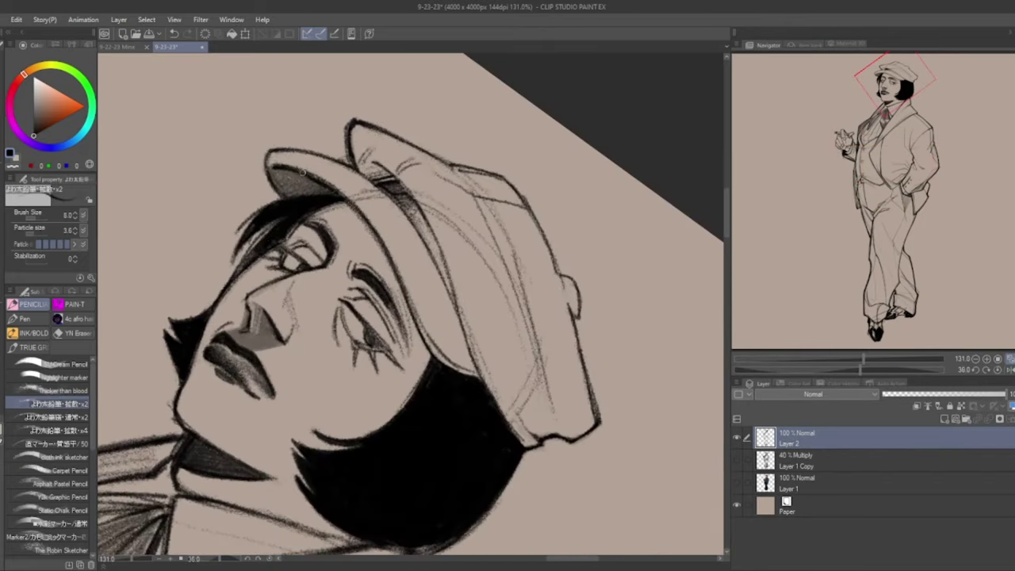
Switch to the x2 pencil brush at size 8.0 and reinforce the flat cap's brim seam and crown outline
left_click_drag(445, 289, 482, 381)
left_click_drag(406, 207, 459, 326)
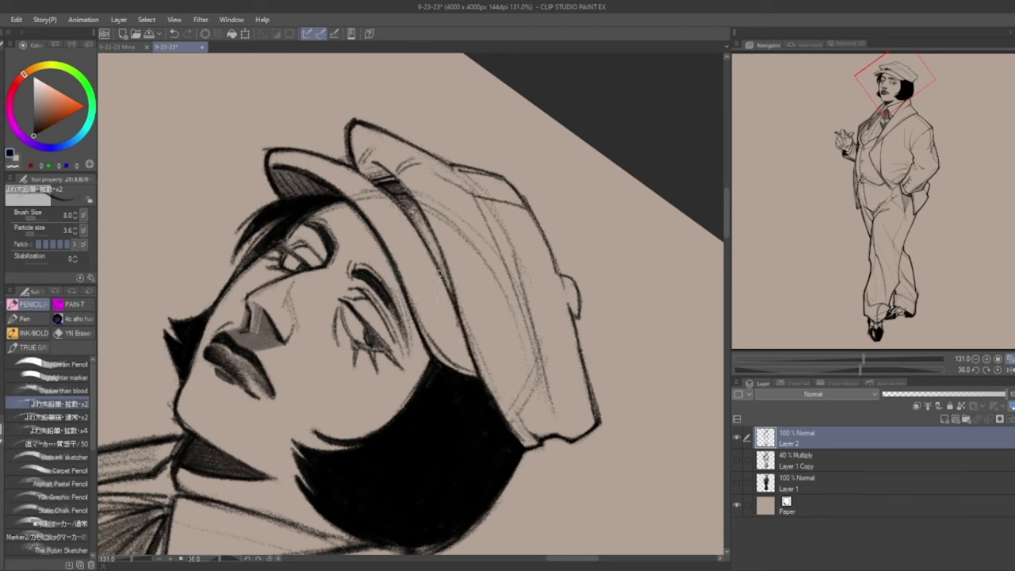
left_click_drag(438, 262, 478, 376)
left_click_drag(520, 193, 561, 297)
left_click_drag(516, 174, 564, 295)
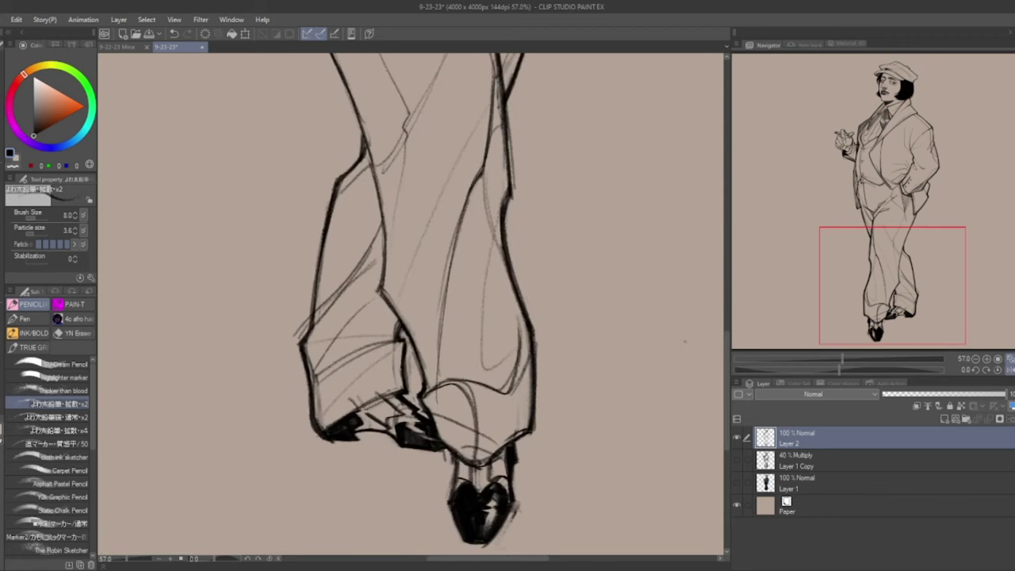
Switch to the cloth ink sketcher brush at size 16.1, strengthen and blacken the trouser folds at the crotch, and fill the waistcoat buttons
left_click(63, 457)
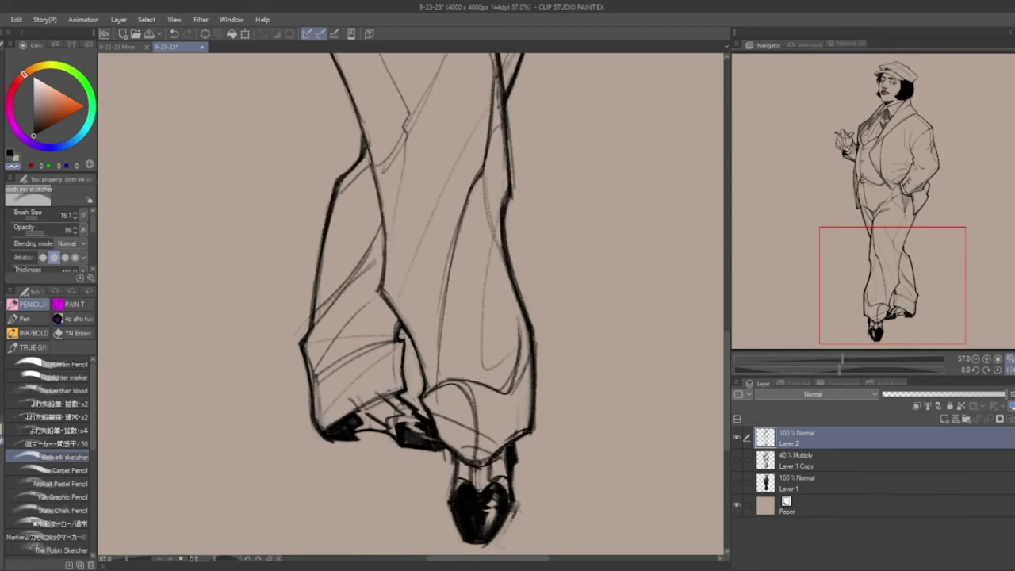
left_click_drag(385, 253, 370, 300)
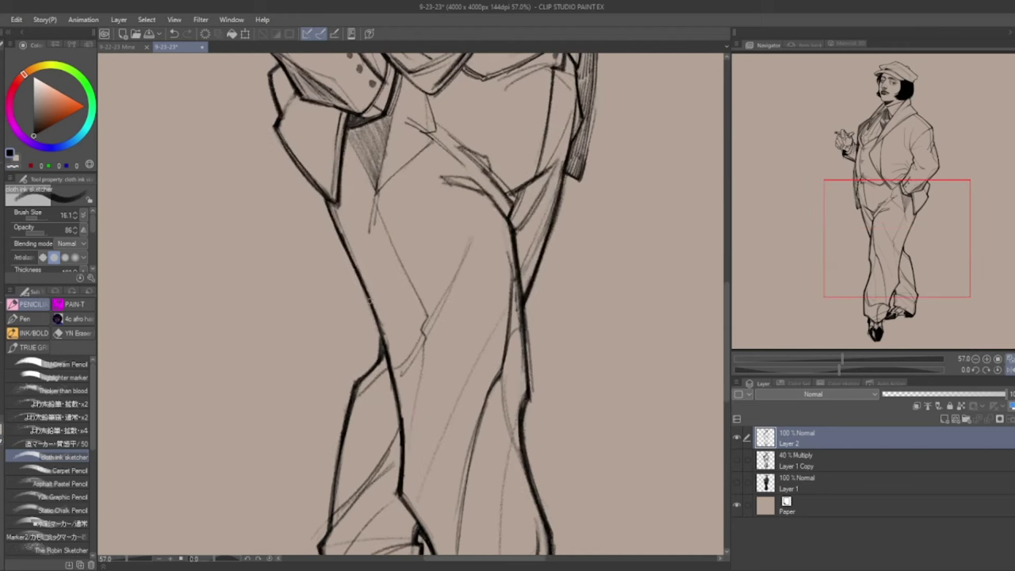
scroll(514, 271, "down", 2)
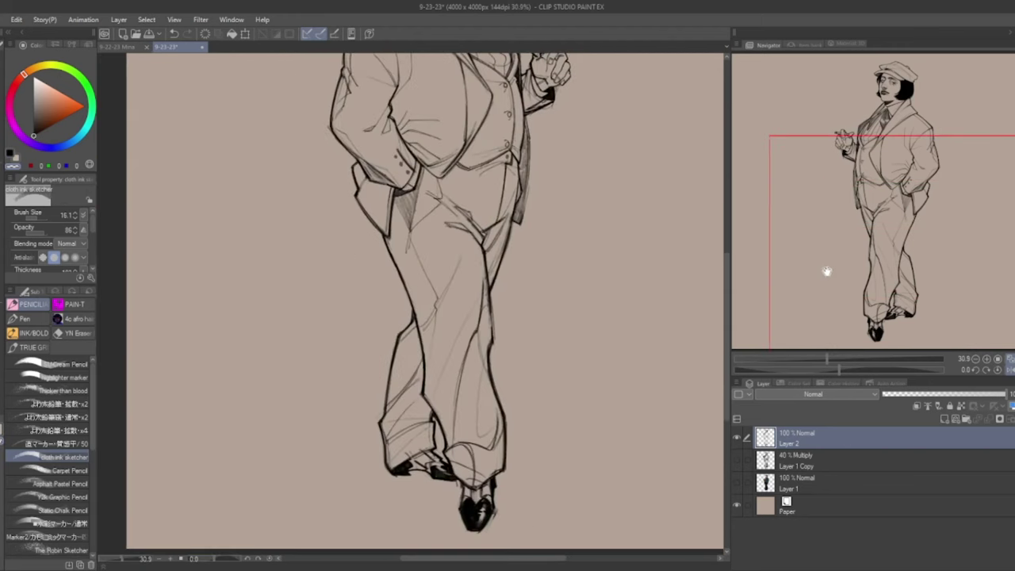
scroll(460, 231, "up", 3)
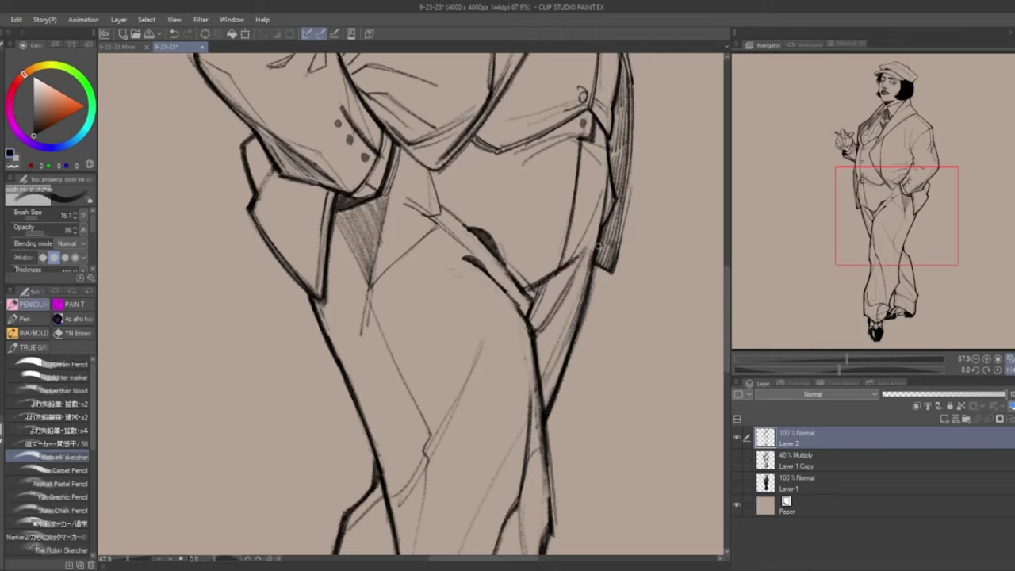
scroll(597, 246, "down", 2)
scroll(499, 185, "up", 3)
scroll(702, 226, "down", 2)
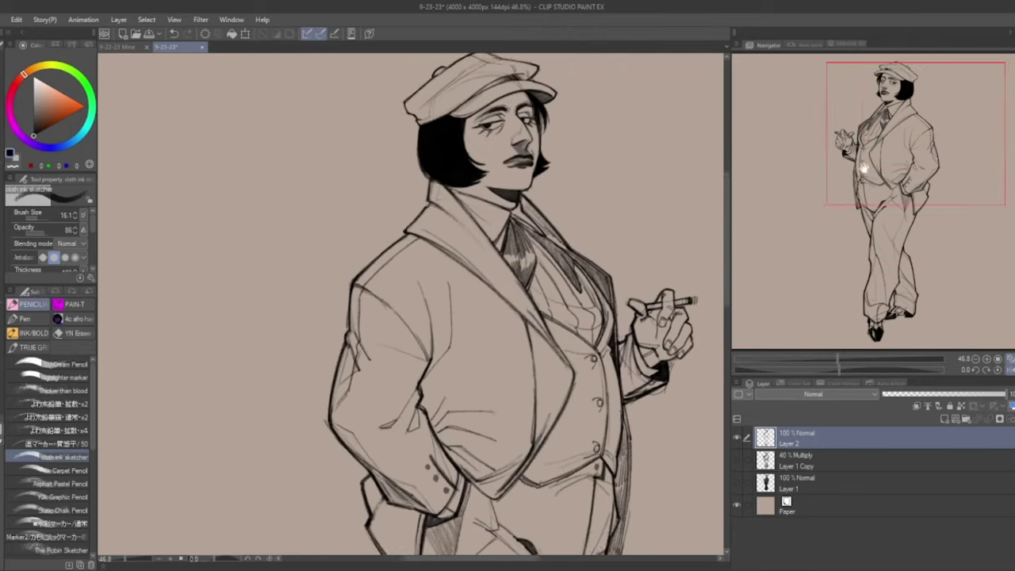
scroll(554, 499, "up", 2)
Check the colour rough on its own, hide it again and add a new layer directly above the Multiply sketch layer
key("ctrl+0")
left_click(737, 482)
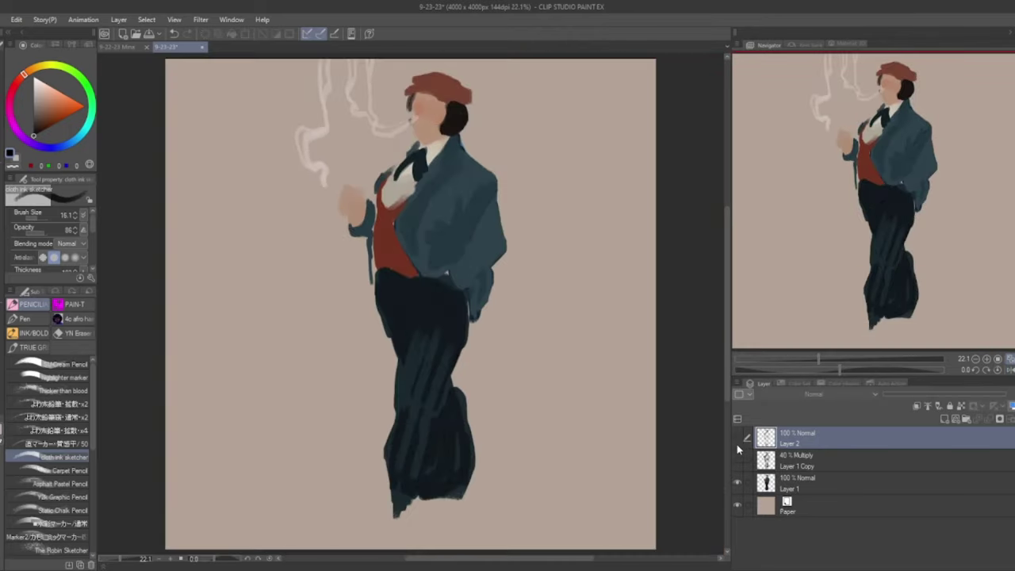
left_click(797, 460)
left_click(737, 482)
left_click(944, 418)
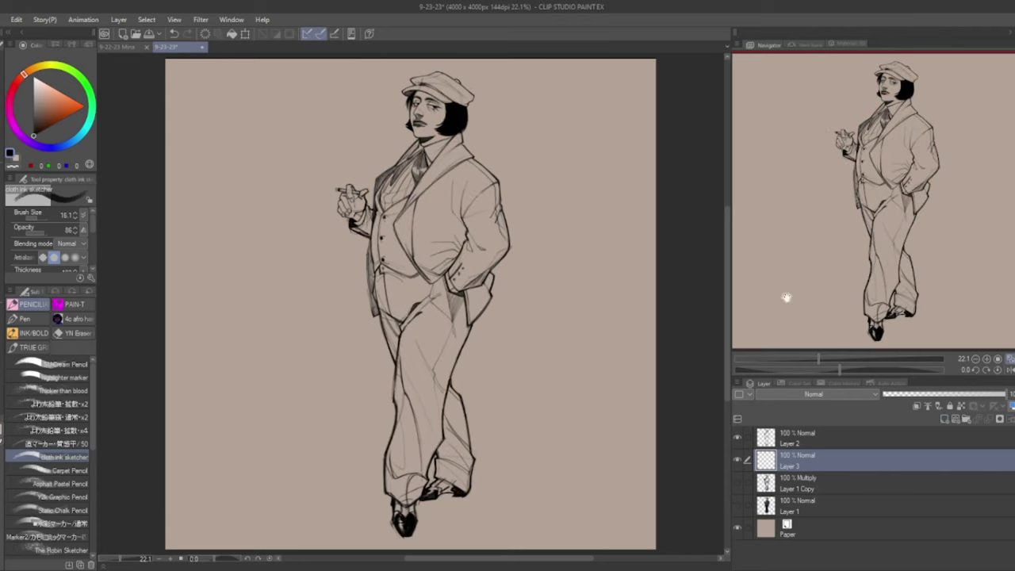
On Layer 2, use the Tilt Pencil at size 44.3 to shade the far thigh and the gap below the pocketed hand
scroll(901, 233, "up", 3)
left_click_drag(340, 373, 301, 452)
mouse_move(289, 317)
left_mouse_down()
mouse_move(329, 386)
mouse_move(335, 363)
left_mouse_up()
mouse_move(473, 276)
left_mouse_down()
mouse_move(525, 380)
mouse_move(514, 336)
left_mouse_up()
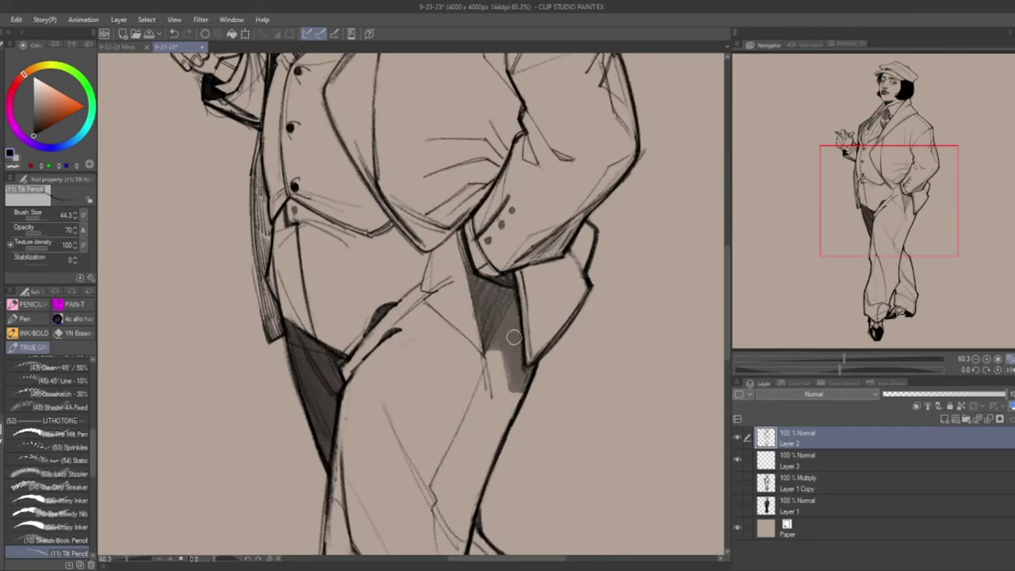
Shade the far lower trouser leg and the flared lower part of the near leg with the Tilt Pencil
left_click_drag(508, 508, 527, 174)
key("]")
mouse_move(492, 230)
left_mouse_down()
mouse_move(468, 379)
mouse_move(499, 484)
left_mouse_up()
mouse_move(484, 349)
left_mouse_down()
mouse_move(532, 362)
mouse_move(487, 202)
left_mouse_up()
mouse_move(852, 280)
left_mouse_down()
mouse_move(857, 293)
mouse_move(837, 128)
mouse_move(836, 284)
left_mouse_up()
mouse_move(432, 103)
left_mouse_down()
mouse_move(434, 238)
mouse_move(476, 483)
mouse_move(426, 290)
mouse_move(448, 265)
left_mouse_up()
Shade the jacket folds beside the bent arm, the upper sleeve and the jacket tail behind the pocketed hand
left_click_drag(870, 274, 878, 155)
mouse_move(527, 226)
left_mouse_down()
mouse_move(547, 357)
mouse_move(519, 408)
left_mouse_up()
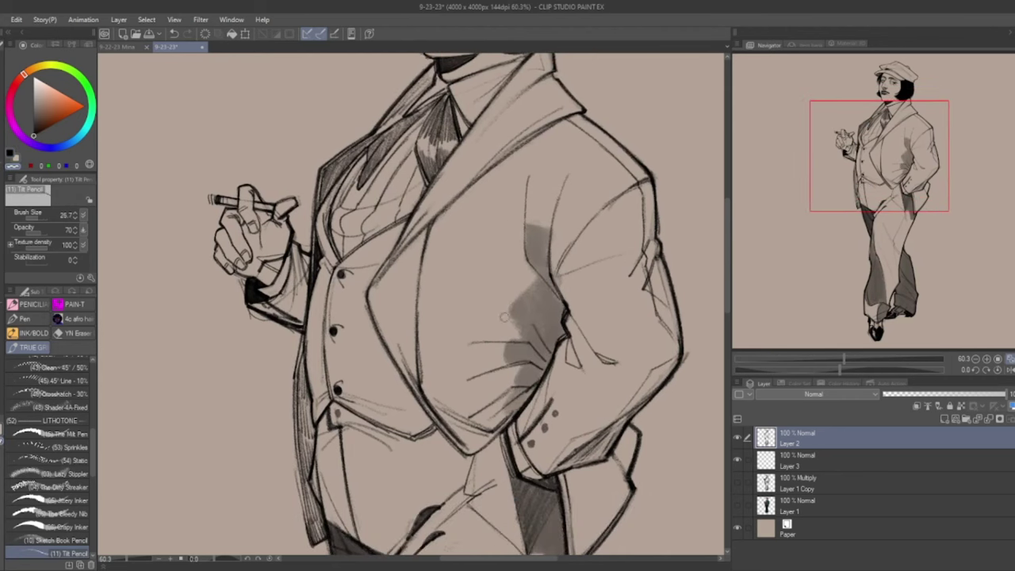
key("h")
scroll(365, 174, "down", 1)
mouse_move(357, 127)
left_mouse_down()
mouse_move(369, 238)
mouse_move(357, 317)
mouse_move(412, 444)
mouse_move(364, 255)
left_mouse_up()
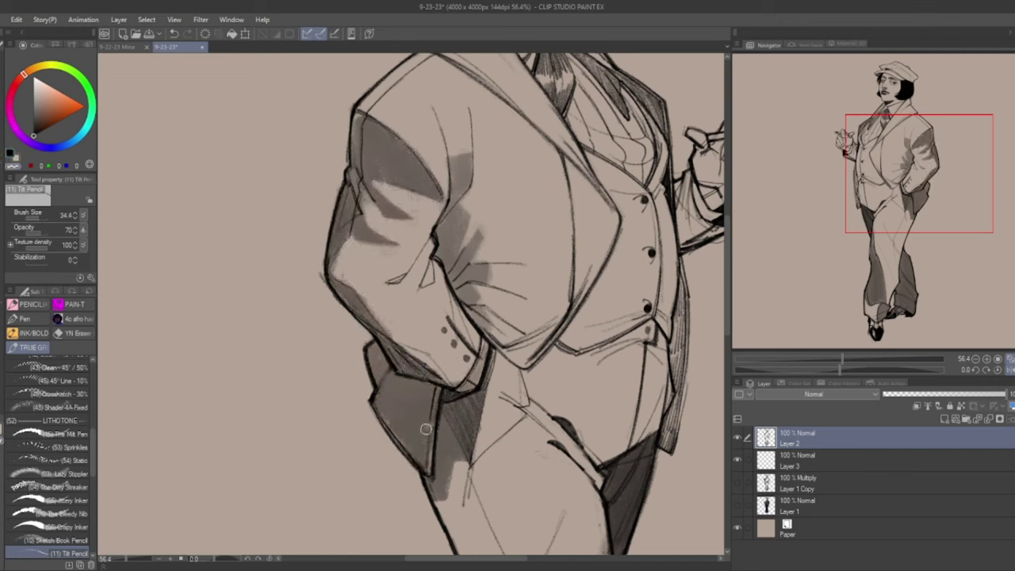
Extend the sleeve fold shadows and shade the shoulder, jacket collar, upper lapel and shirt collar at size 34.4
key("h")
scroll(429, 418, "down", 3)
scroll(447, 321, "up", 5)
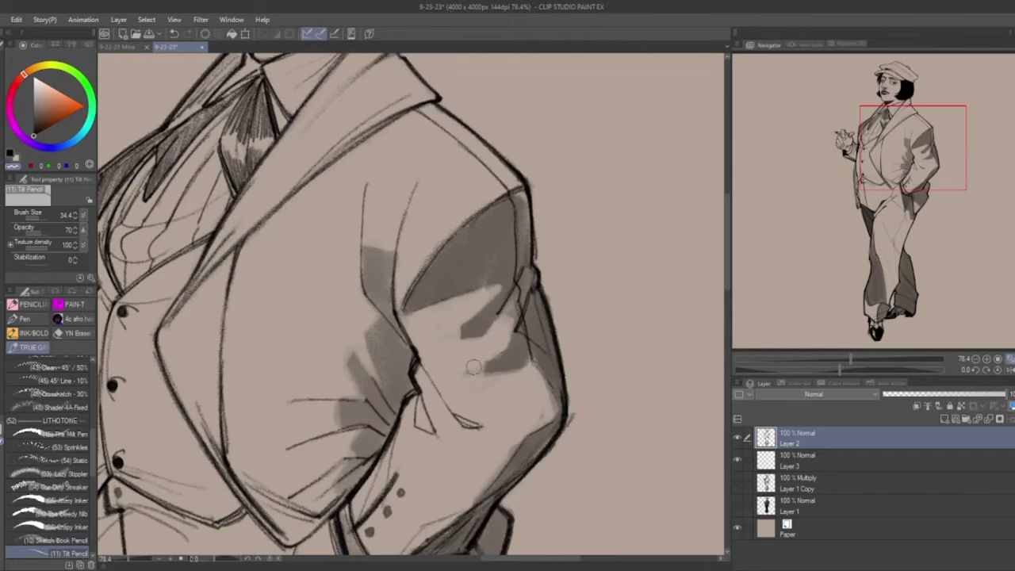
left_click_drag(884, 159, 888, 139)
mouse_move(230, 167)
left_mouse_down()
mouse_move(321, 146)
mouse_move(319, 230)
mouse_move(403, 208)
mouse_move(355, 185)
mouse_move(333, 139)
left_mouse_up()
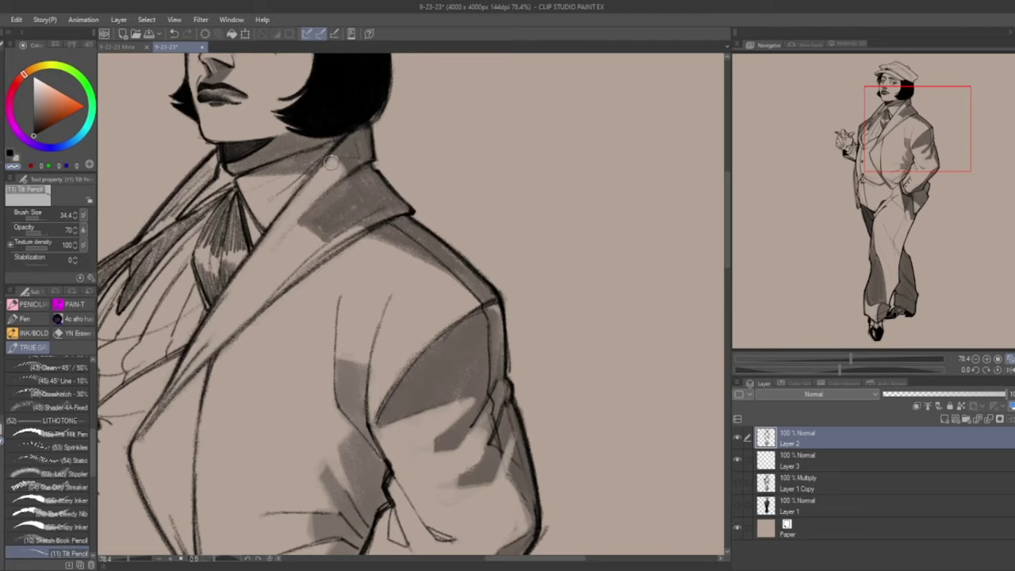
scroll(336, 240, "down", 2)
Shade the jacket front's lower lapel and the face beneath the cap brim, raising the Tilt Pencil to size 57.2
key("h")
mouse_move(492, 351)
left_mouse_down()
mouse_move(476, 396)
mouse_move(444, 317)
mouse_move(467, 363)
mouse_move(475, 416)
mouse_move(428, 464)
left_mouse_up()
left_click_drag(444, 444, 468, 278)
left_click_drag(396, 299, 468, 275)
scroll(467, 274, "up", 5)
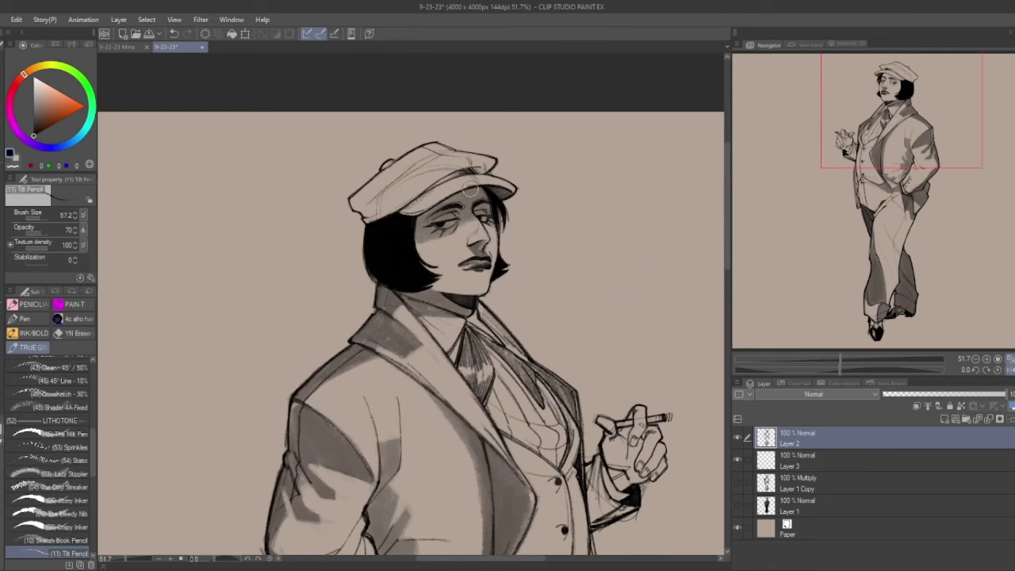
Set the Tilt Pencil to size 20.7 and shade the long inner fold of the near trouser leg down to its hem
scroll(446, 209, "down", 5)
scroll(833, 242, "up", 4)
left_click_drag(833, 243, 839, 262)
left_click_drag(395, 238, 400, 420)
left_click_drag(390, 313, 388, 390)
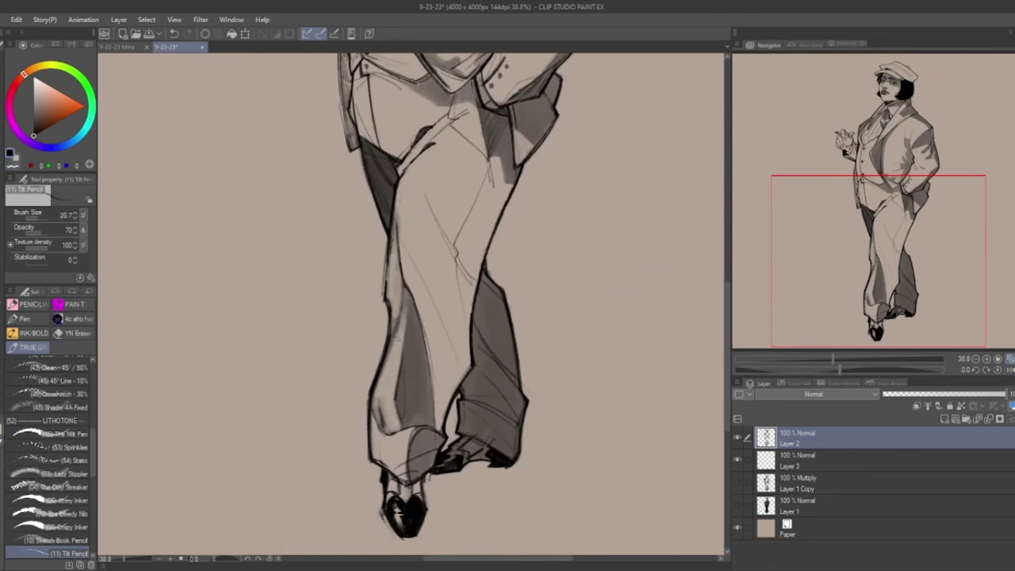
left_click_drag(875, 262, 845, 200)
Show Layer 1 and, with the Crispy Inker at size 122.4, paint sampled cream, skin, red, teal and navy swatches beside the head
scroll(845, 200, "down", 3)
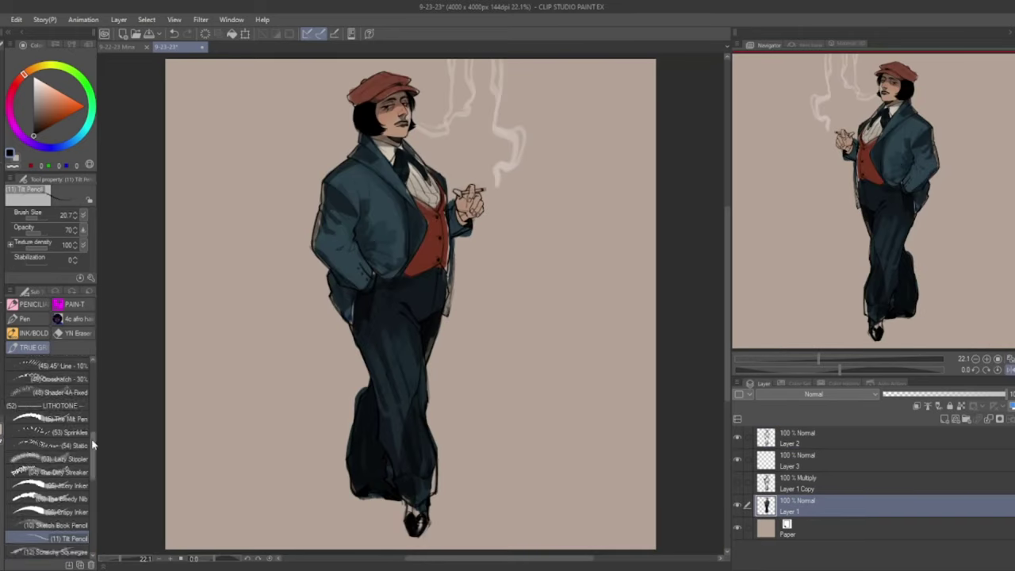
scroll(92, 445, "down", 3)
left_click(56, 415)
scroll(396, 103, "up", 5)
left_click_drag(523, 142, 525, 207)
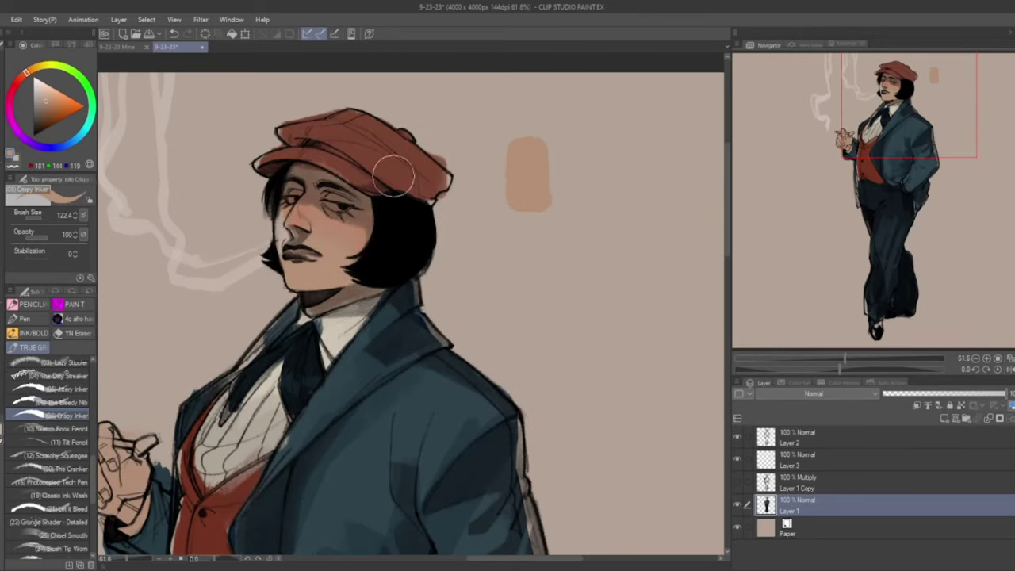
left_click_drag(561, 141, 562, 208)
left_click_drag(595, 143, 596, 210)
left_click_drag(628, 143, 630, 213)
left_click_drag(493, 147, 494, 210)
left_click_drag(654, 143, 519, 154)
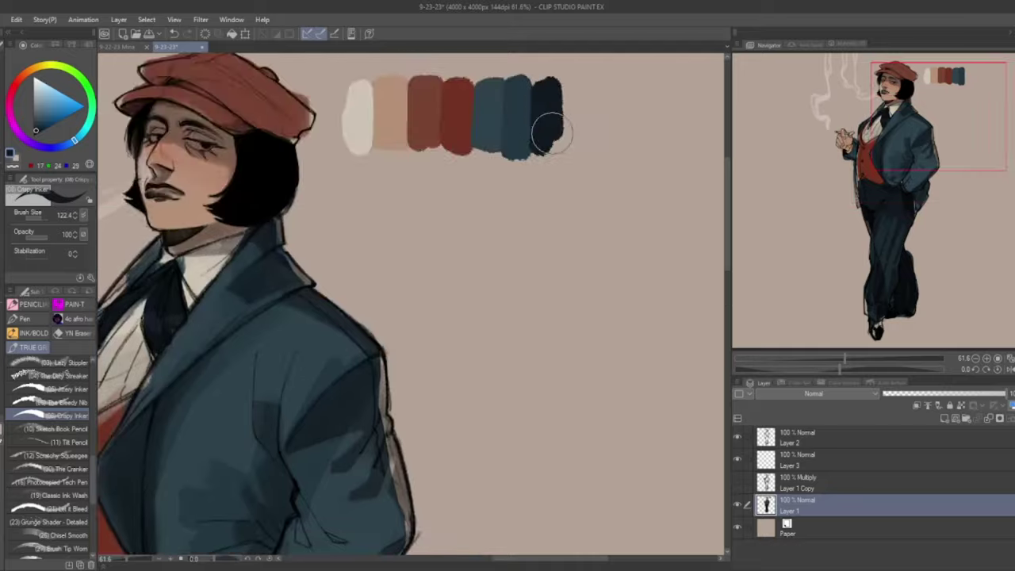
left_click_drag(550, 214, 564, 154)
Hide the Layer 1 colour rough, move Layer 3 above Layer 2 and make Layer 2 active
key("ctrl+0")
left_click(797, 482)
left_click(746, 458)
left_click(747, 436)
left_click(738, 505)
left_click(738, 505)
left_click(738, 505)
scroll(444, 261, "up", 5)
left_click(797, 460)
Switch back to the Tilt Pencil, darken the far jacket tail and shade the raised hand at size 57.2
scroll(92, 408, "down", 5)
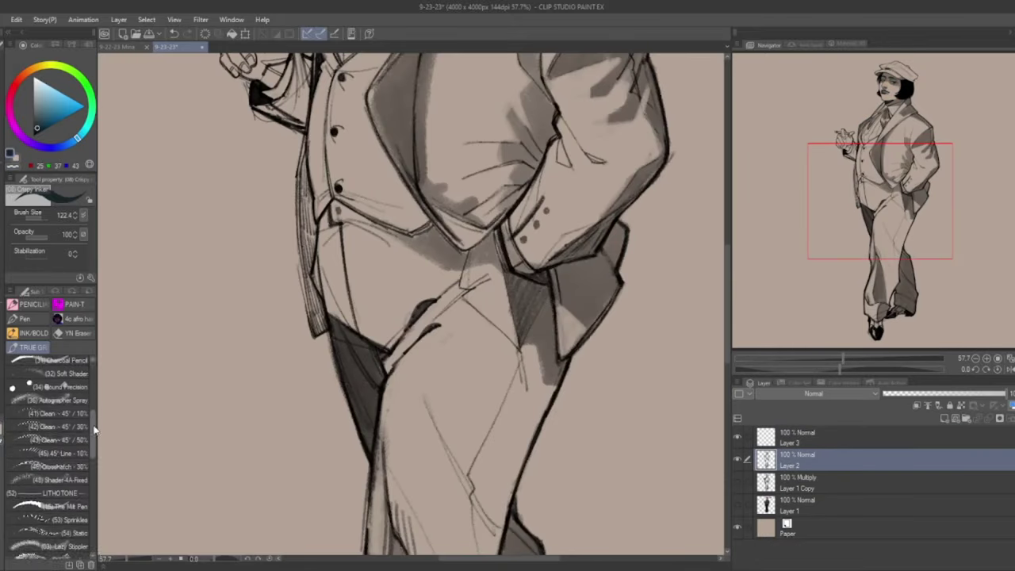
scroll(92, 428, "down", 5)
left_click(63, 504)
mouse_move(317, 332)
left_mouse_down()
mouse_move(301, 151)
mouse_move(309, 555)
mouse_move(388, 479)
left_mouse_up()
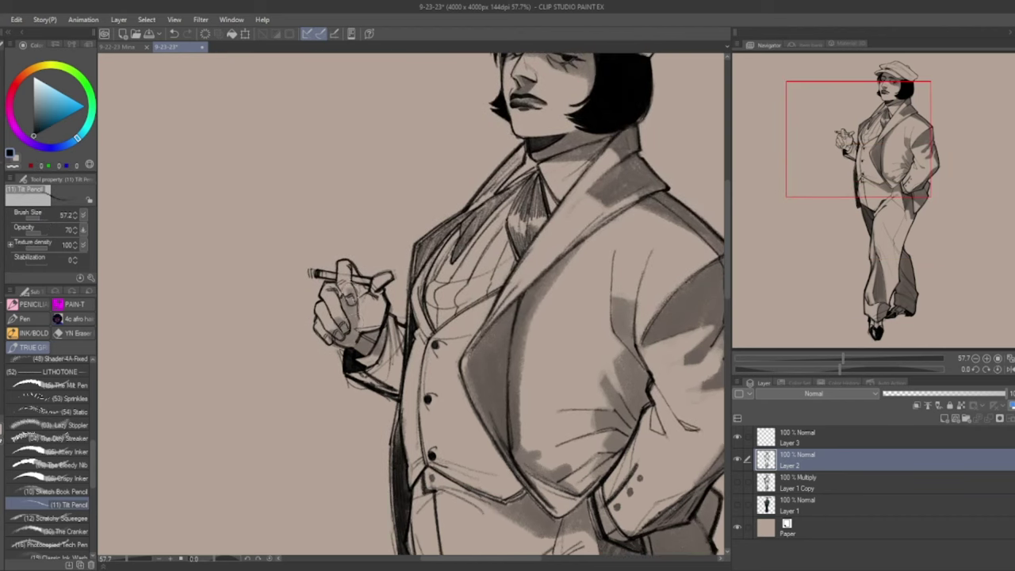
mouse_move(402, 344)
left_mouse_down()
mouse_move(357, 381)
mouse_move(396, 475)
mouse_move(381, 198)
mouse_move(466, 285)
left_mouse_up()
Reduce the Tilt Pencil to size 20.7 and fill the far jacket tail darker down to its hem
key("ctrl+0")
scroll(382, 376, "up", 6)
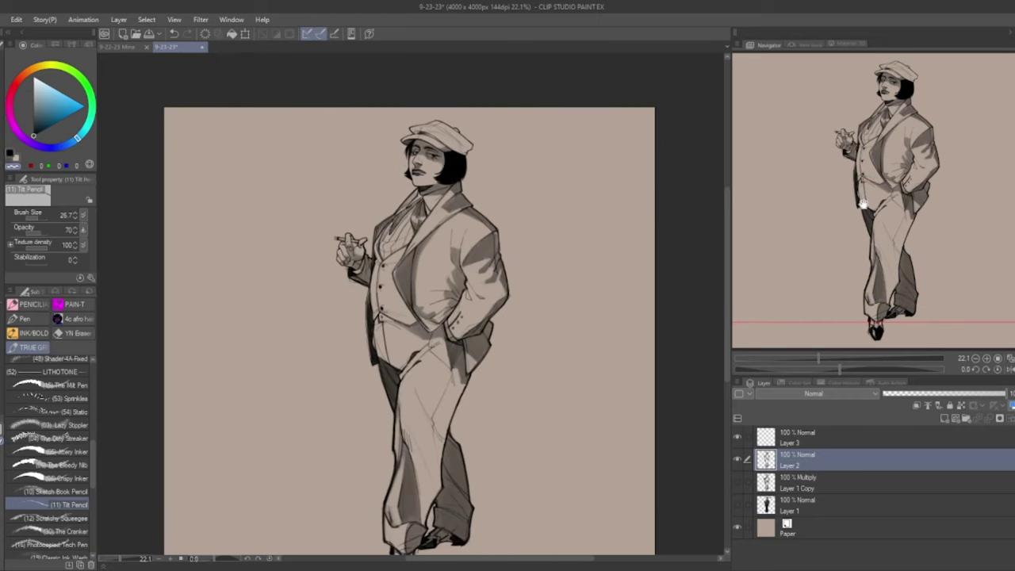
scroll(410, 304, "down", 3)
scroll(410, 304, "up", 4)
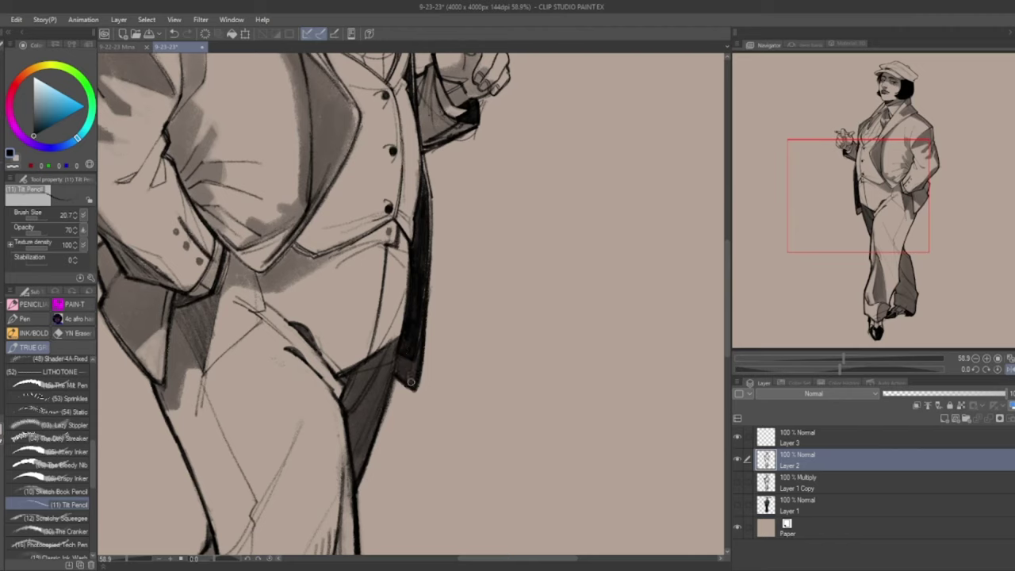
Put Layer 3 in a new folder, rename the layer INK and fade Layer 2 to 37% opacity
key("ctrl+0")
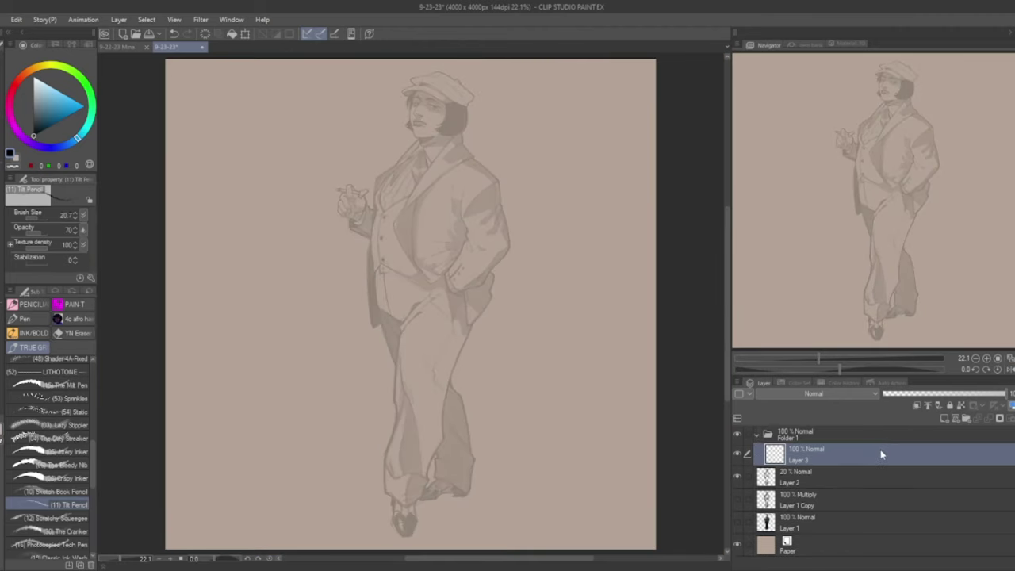
left_click_drag(818, 358, 870, 360)
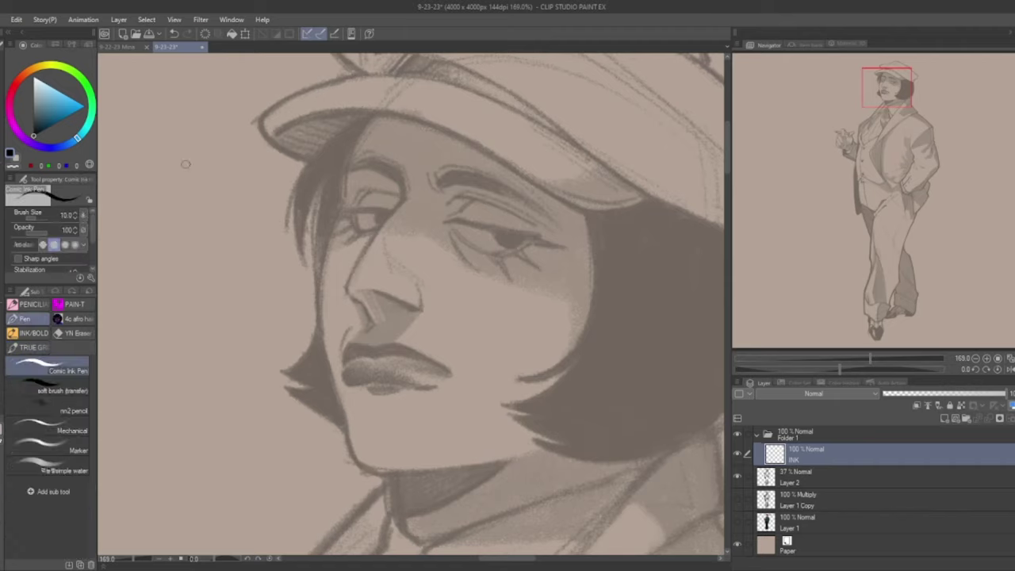
Ink the nose over the sketch with the Comic Ink Pen, covering the bridge, tip, underside and near nostril
scroll(335, 189, "up", 3)
left_click_drag(458, 173, 465, 223)
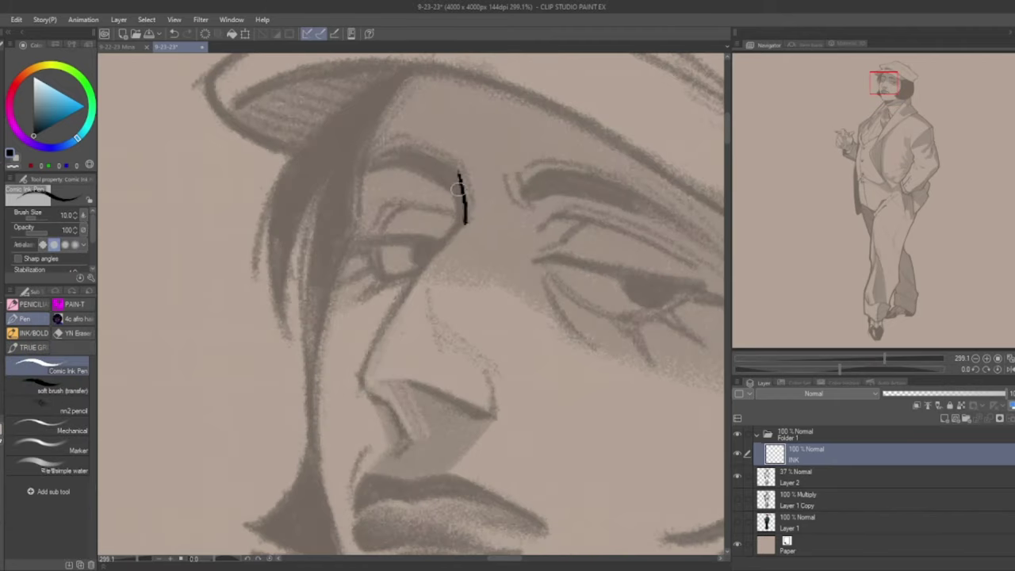
left_click_drag(392, 308, 361, 372)
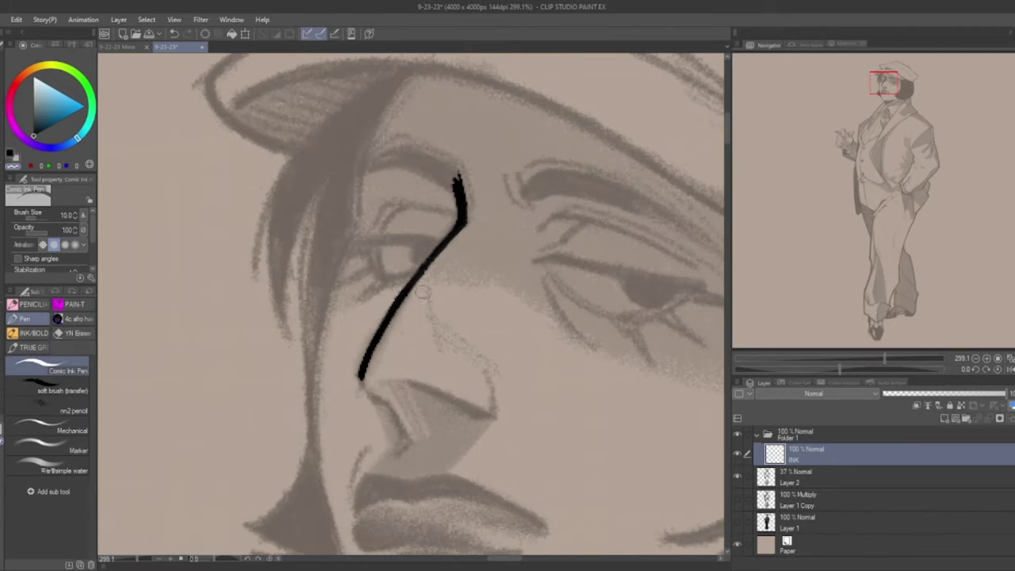
left_click_drag(359, 149, 364, 162)
left_click_drag(396, 444, 363, 370)
left_click_drag(363, 371, 428, 441)
left_click_drag(450, 400, 420, 434)
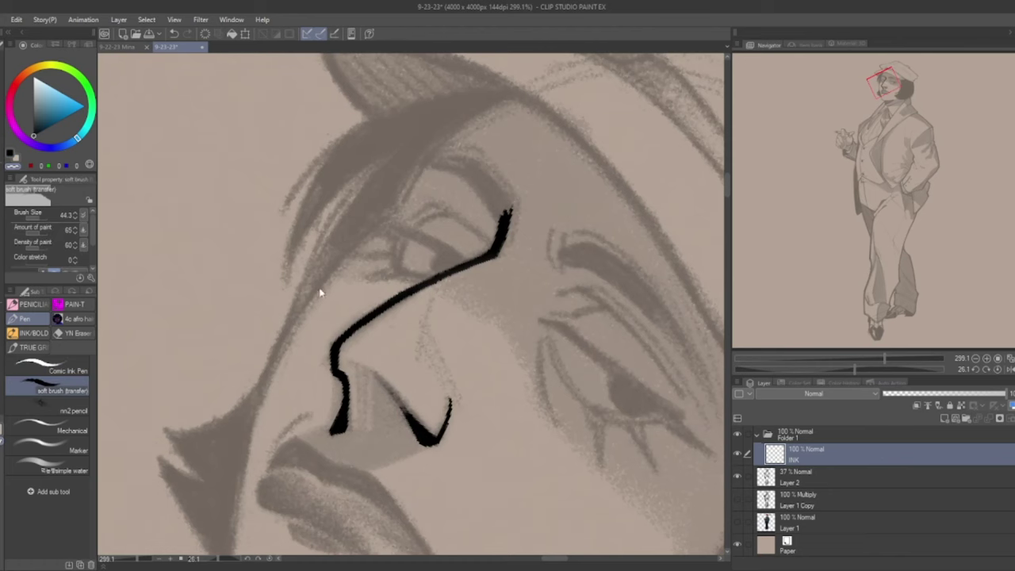
Ink the far brow as a tapered curve joined to the nose bridge, and the thick near eyebrow with a textured, fading tail
key("minus")
mouse_move(333, 216)
left_mouse_down()
mouse_move(285, 242)
mouse_move(265, 299)
left_mouse_up()
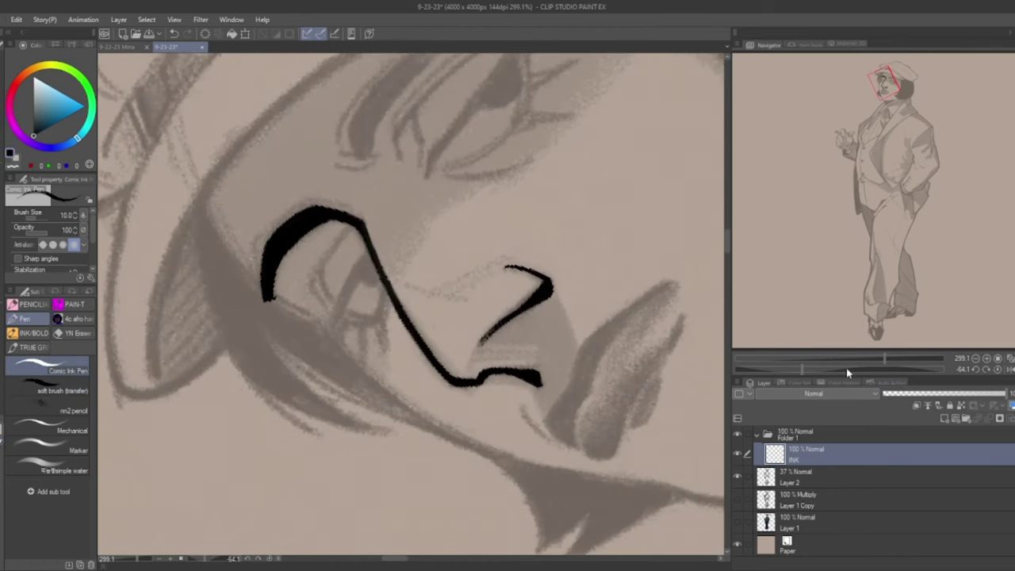
left_click_drag(801, 369, 866, 369)
left_click_drag(444, 194, 530, 400)
left_click_drag(475, 206, 515, 317)
key("b")
left_click_drag(532, 382, 520, 314)
key("at")
Ink the near eye with its upper and lower lids, solid iris, pointed lashes and lid crease
key("p")
mouse_move(577, 194)
left_mouse_down()
mouse_move(311, 252)
mouse_move(290, 432)
left_mouse_up()
mouse_move(365, 261)
left_mouse_down()
mouse_move(325, 393)
mouse_move(299, 420)
left_mouse_up()
left_click_drag(343, 344, 294, 411)
mouse_move(302, 412)
left_mouse_down()
mouse_move(317, 254)
mouse_move(313, 329)
left_mouse_up()
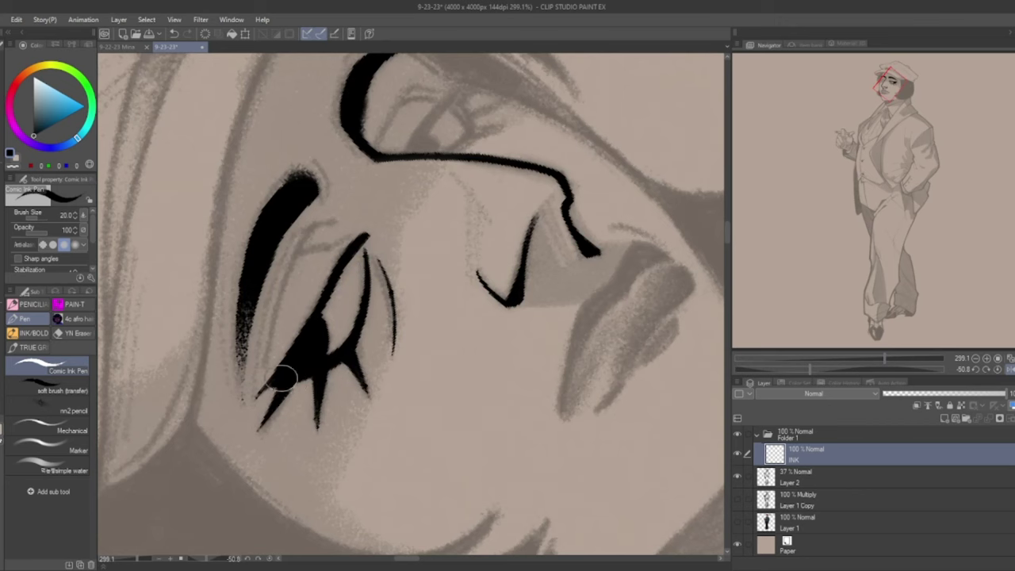
mouse_move(366, 244)
left_mouse_down()
mouse_move(270, 349)
mouse_move(290, 270)
left_mouse_up()
Ink the far contour of the face as one heavy line from the forehead over the cheek to the chin
key("at")
mouse_move(460, 73)
left_mouse_down()
mouse_move(486, 210)
mouse_move(504, 498)
left_mouse_up()
left_click_drag(476, 238, 428, 182)
mouse_move(389, 309)
left_mouse_down()
mouse_move(421, 381)
mouse_move(349, 530)
left_mouse_up()
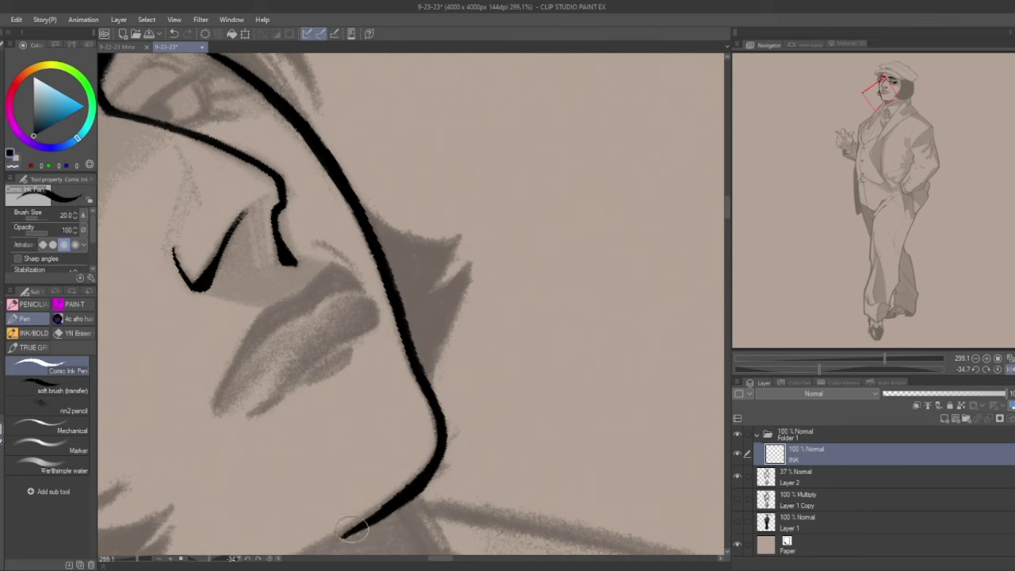
Reduce the Comic Ink Pen to size 16, ink the jaw underside and neck edge, and fill the neck shadow solid black
key("at")
key("bracketleft")
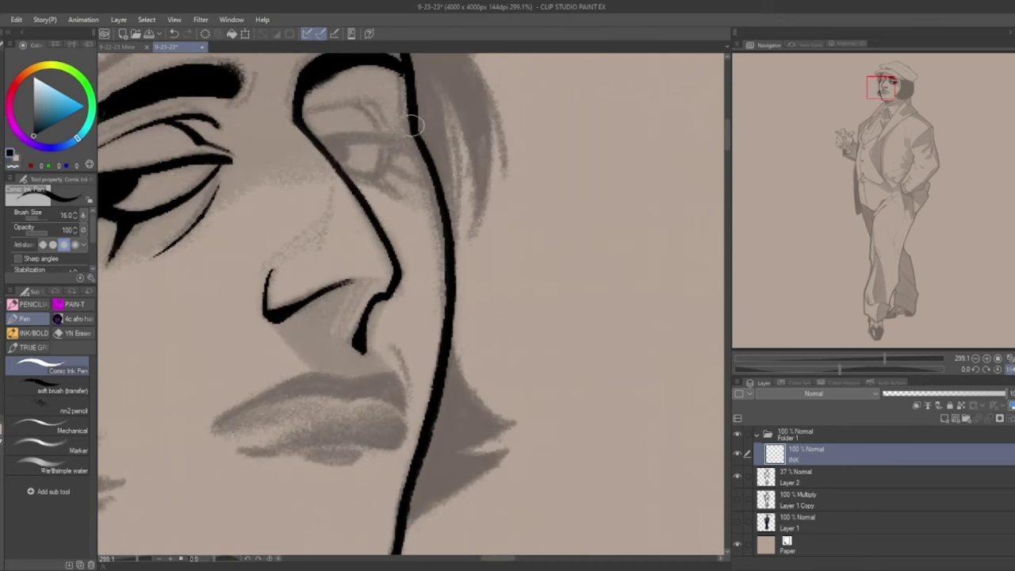
left_click_drag(636, 204, 603, 262)
left_click_drag(585, 301, 495, 448)
left_click_drag(614, 247, 701, 326)
mouse_move(640, 266)
left_mouse_down()
mouse_move(571, 389)
mouse_move(627, 286)
left_mouse_up()
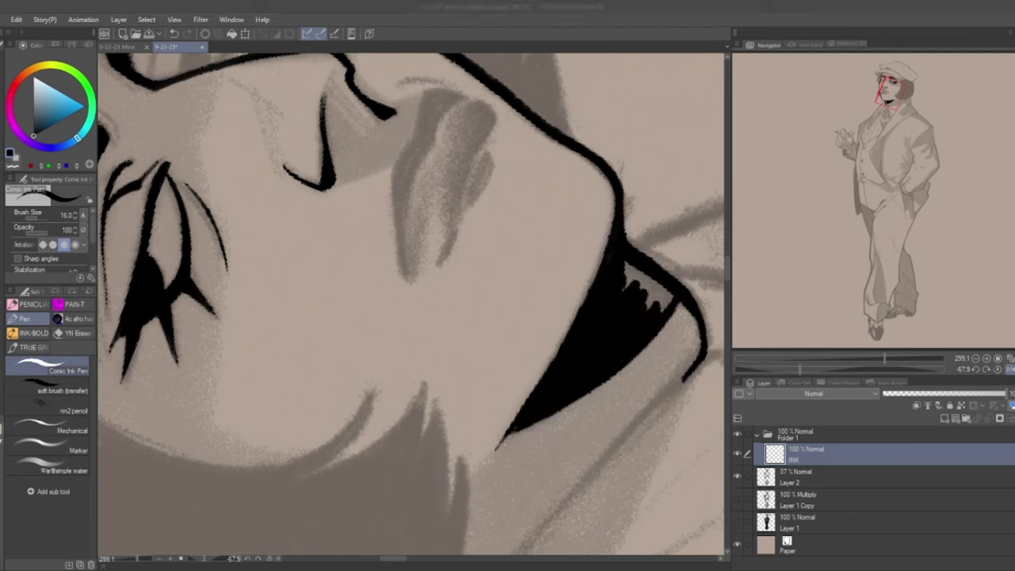
mouse_move(626, 266)
left_mouse_down()
mouse_move(634, 294)
mouse_move(670, 313)
left_mouse_up()
Ink the upper lip's outline with the Comic Ink Pen and block in the dark shape of the mouth
key("ctrl+at")
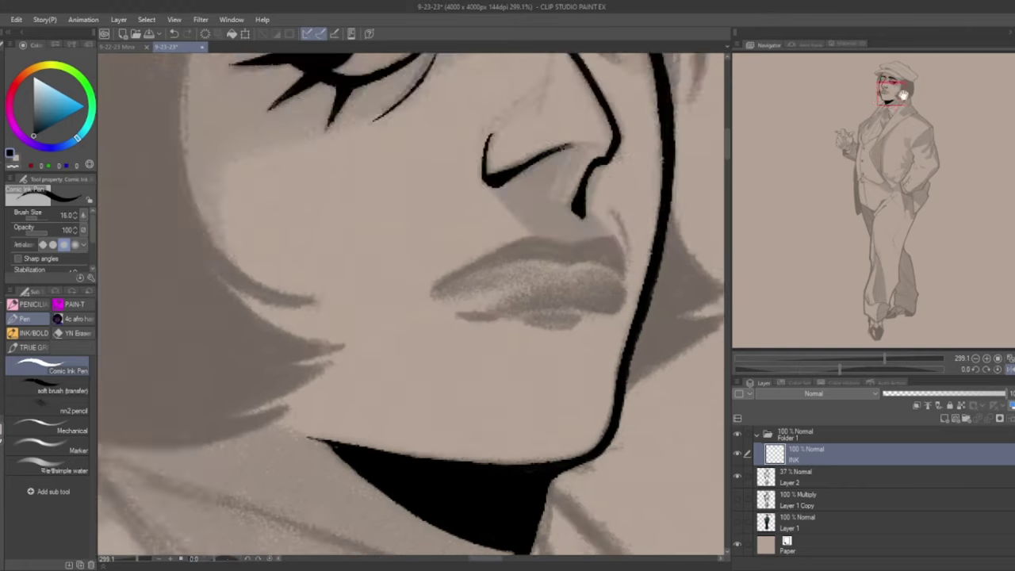
left_click(63, 390)
left_click(878, 118)
left_click_drag(878, 117, 886, 85)
left_click(63, 370)
left_click_drag(558, 327, 499, 416)
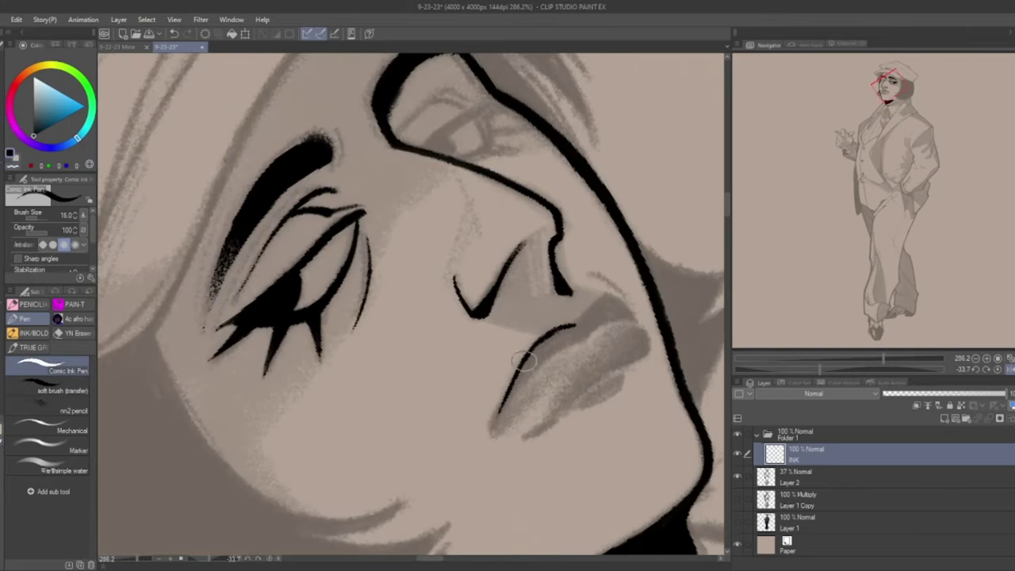
left_click_drag(604, 320, 519, 379)
mouse_move(623, 301)
left_mouse_down()
mouse_move(640, 339)
mouse_move(596, 379)
mouse_move(623, 324)
mouse_move(535, 420)
mouse_move(579, 337)
mouse_move(554, 373)
left_mouse_up()
Shade the lips with the soft brush (transfer) on a new layer above INK and merge that layer down
key("ctrl+shift+n")
left_click(62, 390)
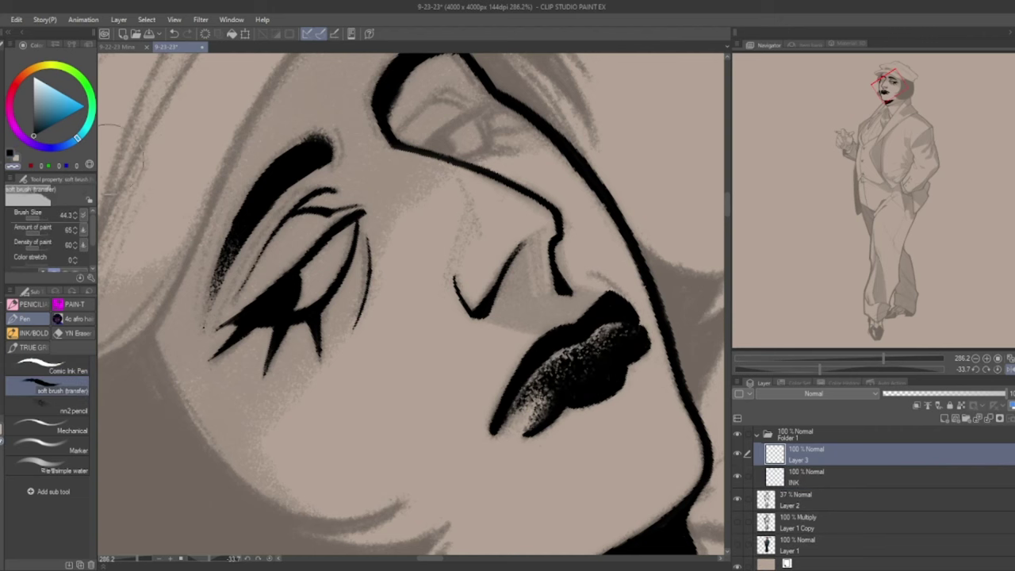
left_click_drag(614, 329, 562, 413)
scroll(562, 412, "down", 3)
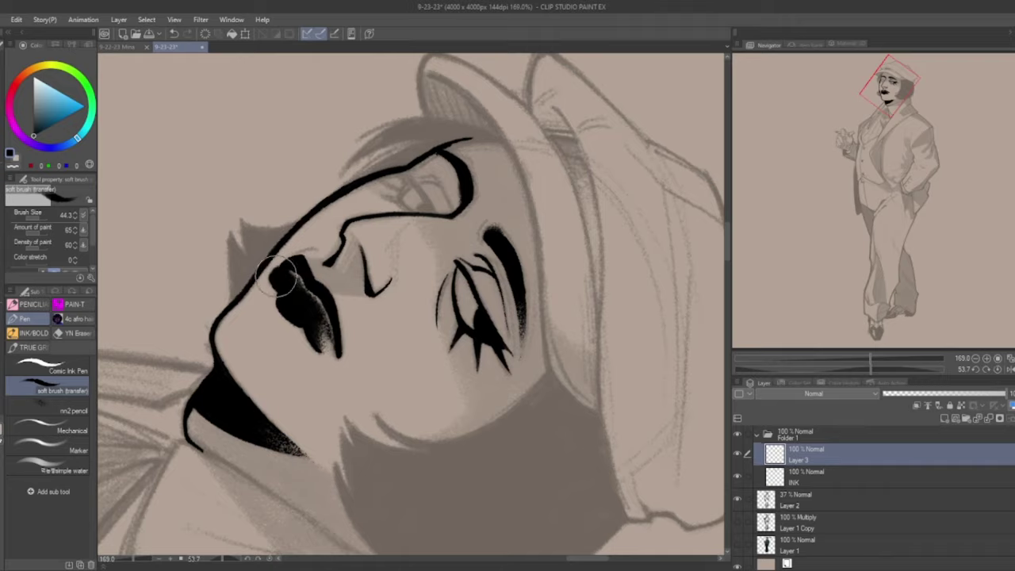
key("ctrl+e")
Switch back to the Comic Ink Pen and ink the far eye with its lids, iris and lashes
scroll(413, 302, "down", 2)
left_click(64, 370)
scroll(555, 262, "up", 5)
mouse_move(523, 273)
left_mouse_down()
mouse_move(593, 247)
mouse_move(361, 473)
left_mouse_up()
mouse_move(426, 440)
left_mouse_down()
mouse_move(444, 357)
mouse_move(475, 317)
left_mouse_up()
Ink the hair on the far side of the face and fill its loose strands and pointed jaw-level tips solid black
left_click_drag(389, 131, 474, 547)
left_click_drag(456, 198, 527, 357)
mouse_move(475, 230)
left_mouse_down()
mouse_move(507, 299)
mouse_move(468, 364)
mouse_move(452, 235)
left_mouse_up()
mouse_move(502, 385)
left_mouse_down()
mouse_move(475, 357)
mouse_move(547, 317)
left_mouse_up()
scroll(476, 357, "up", 2)
mouse_move(547, 317)
left_mouse_down()
mouse_move(516, 389)
mouse_move(521, 295)
mouse_move(466, 294)
left_mouse_up()
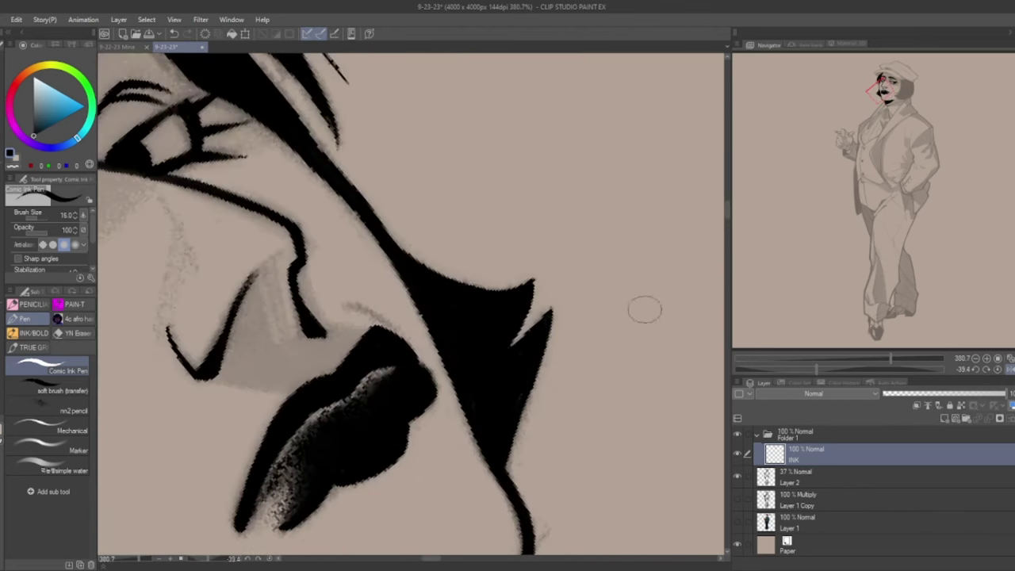
Ink the cap brim's lower edge across the forehead and join it to the black hair on the far side
mouse_move(890, 359)
left_mouse_down()
mouse_move(874, 358)
mouse_move(882, 362)
left_mouse_up()
mouse_move(394, 92)
left_mouse_down()
mouse_move(396, 208)
mouse_move(593, 473)
left_mouse_up()
left_click_drag(514, 308, 513, 157)
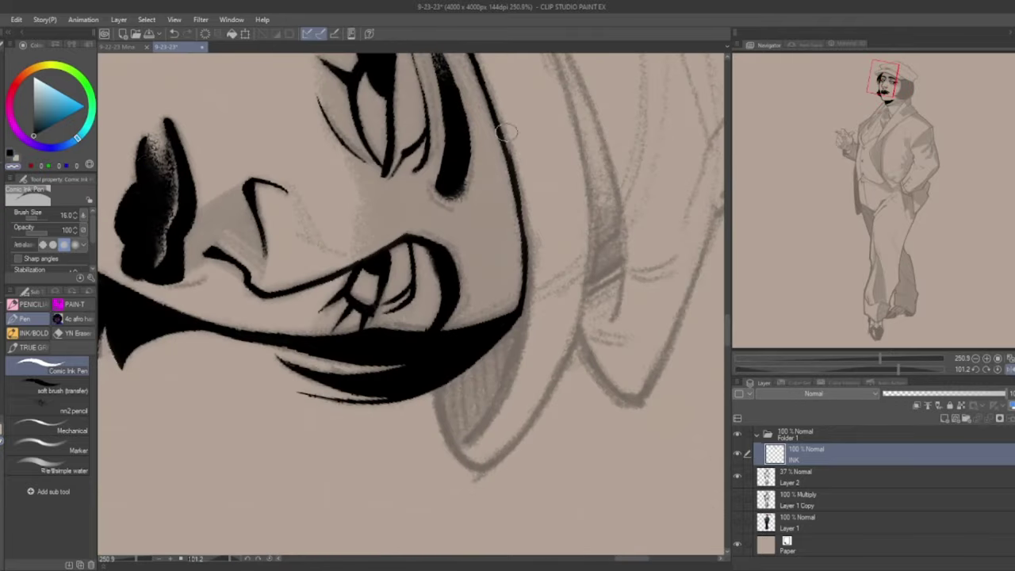
left_click_drag(524, 225, 528, 305)
mouse_move(476, 188)
left_mouse_down()
mouse_move(438, 219)
mouse_move(417, 356)
left_mouse_up()
Ink the front edge of the near-side bob from the cap down along the cheek, thickening its pointed tips
left_click(57, 383)
left_click(56, 366)
mouse_move(413, 103)
left_mouse_down()
mouse_move(508, 222)
mouse_move(476, 358)
left_mouse_up()
mouse_move(483, 159)
left_mouse_down()
mouse_move(513, 291)
mouse_move(510, 271)
mouse_move(509, 369)
left_mouse_up()
mouse_move(538, 299)
left_mouse_down()
mouse_move(477, 400)
mouse_move(555, 373)
left_mouse_up()
left_click_drag(496, 402, 615, 389)
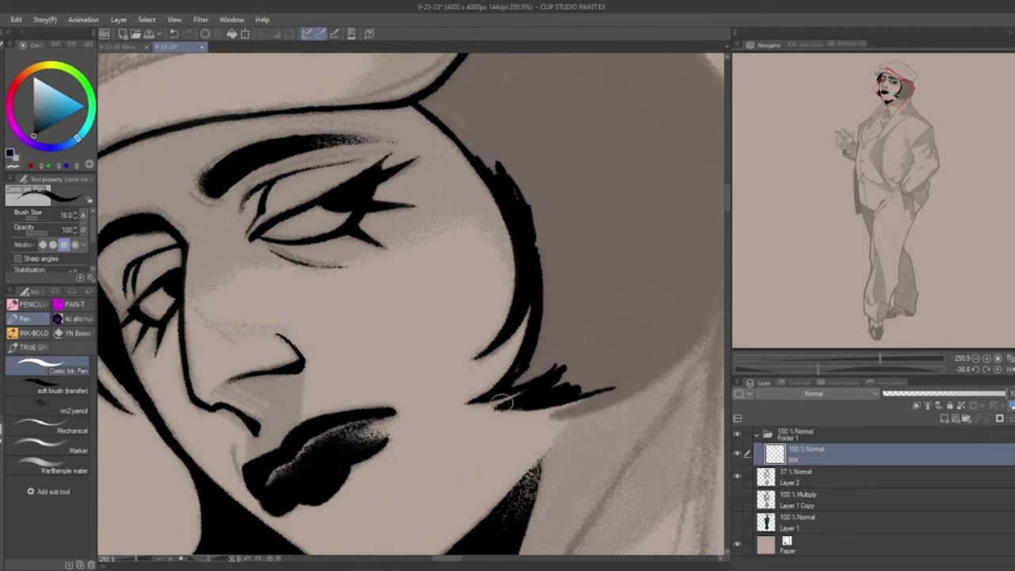
mouse_move(555, 376)
left_mouse_down()
mouse_move(532, 229)
mouse_move(523, 380)
left_mouse_up()
Ink the back outline of the near-side bob from the cap to the neck and thicken its lower edge
mouse_move(503, 71)
left_mouse_down()
mouse_move(543, 169)
mouse_move(515, 382)
mouse_move(333, 456)
left_mouse_up()
left_click_drag(827, 368, 811, 368)
left_click_drag(492, 428, 388, 499)
left_click_drag(507, 377, 412, 468)
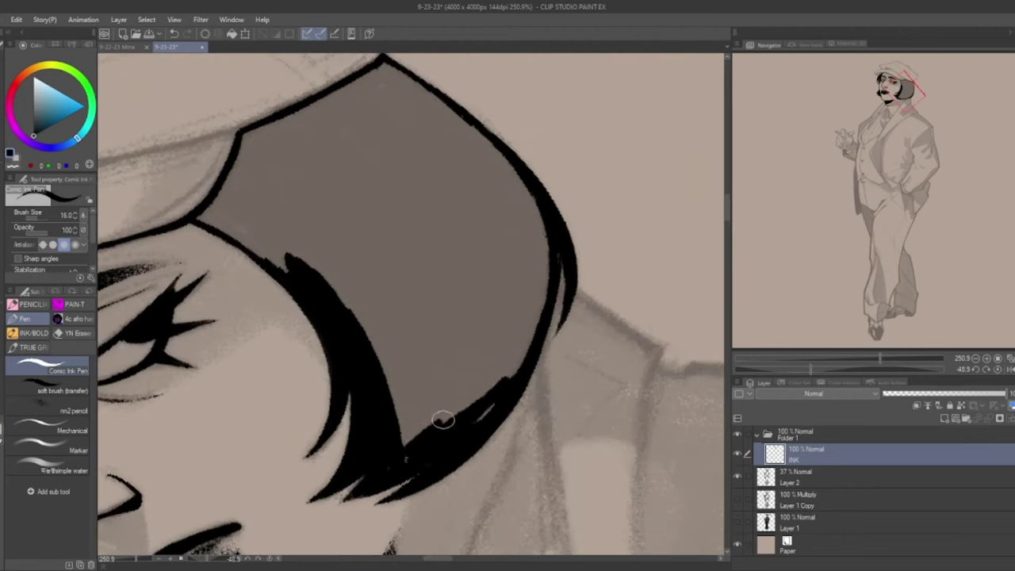
left_click_drag(484, 389, 436, 424)
Fill the enclosed near-side hair with solid black and return to the Comic Ink Pen for the gaps along the outline
key("g")
left_click(380, 237)
key("p")
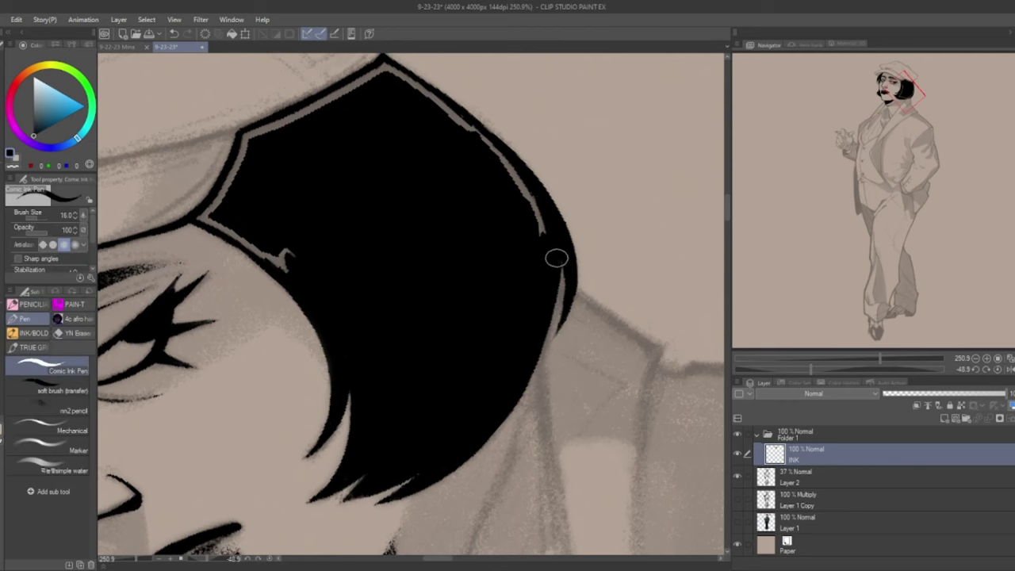